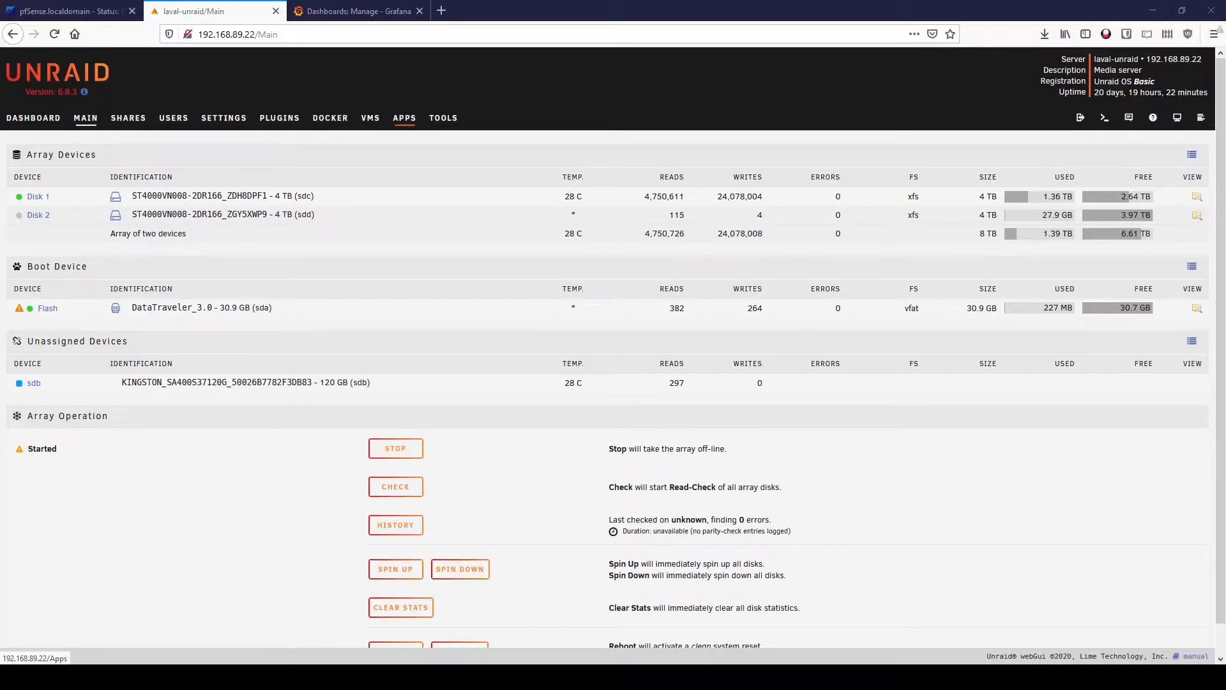
# Search the Community Applications for influxdb and begin installing the Influxdb container.
pyautogui.click(404, 118)
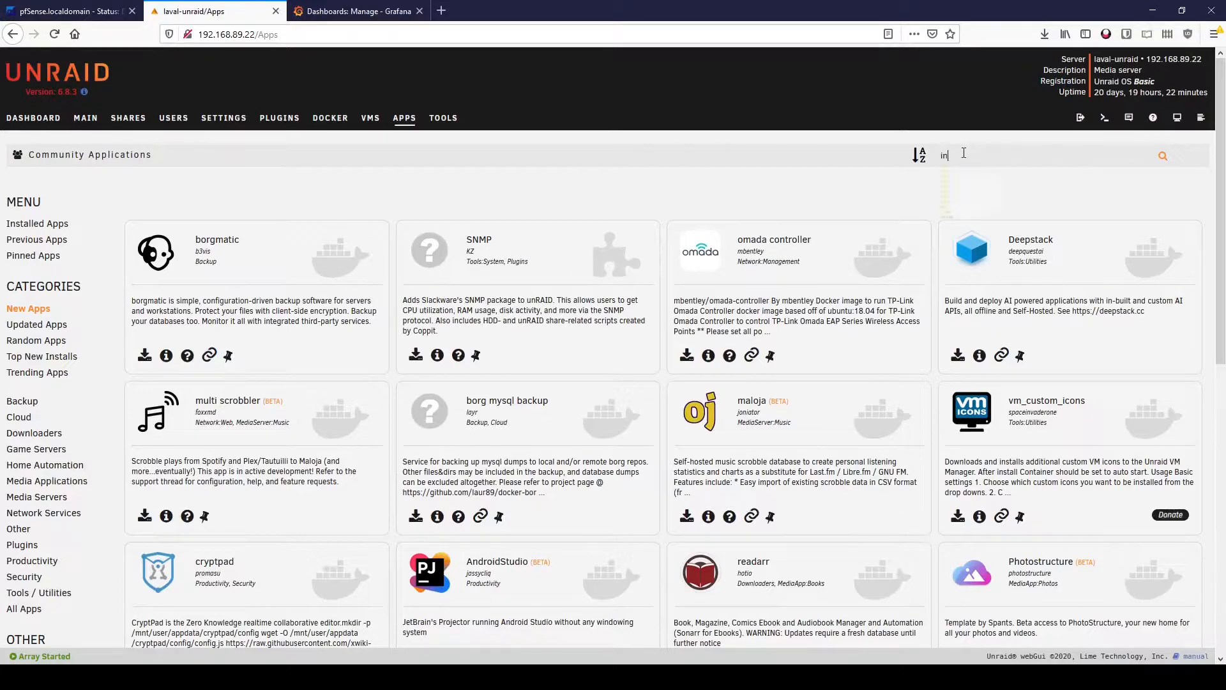
pyautogui.write('fl')
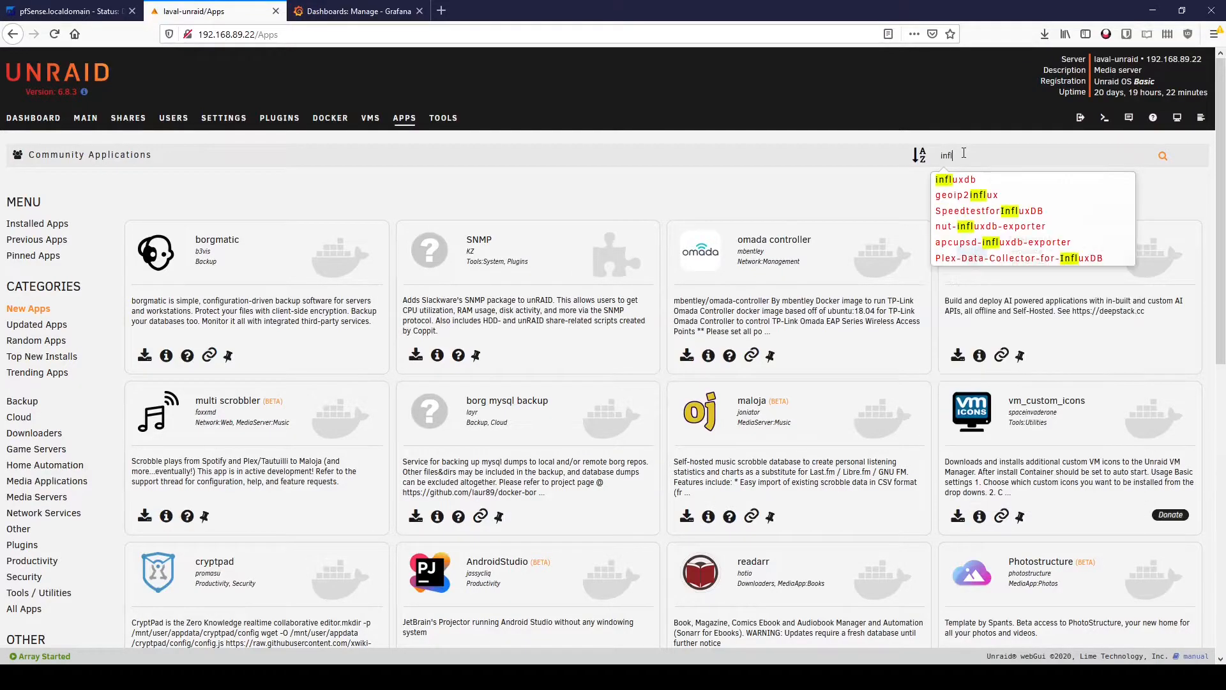
pyautogui.click(977, 182)
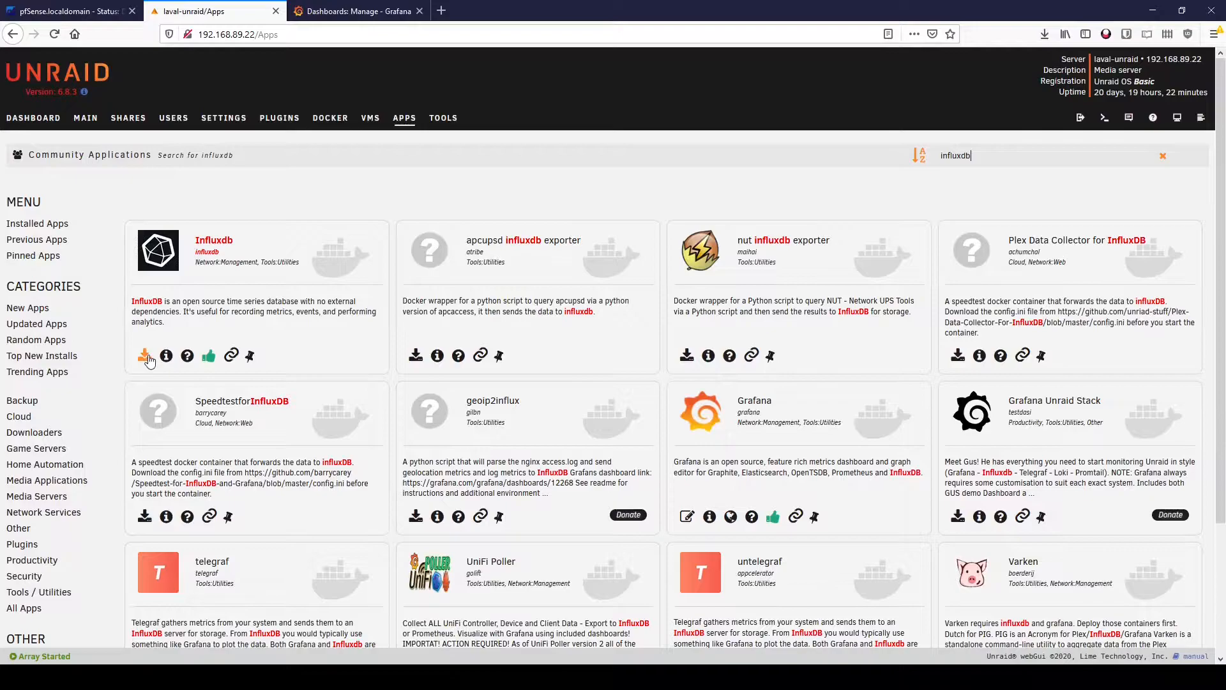
pyautogui.click(145, 356)
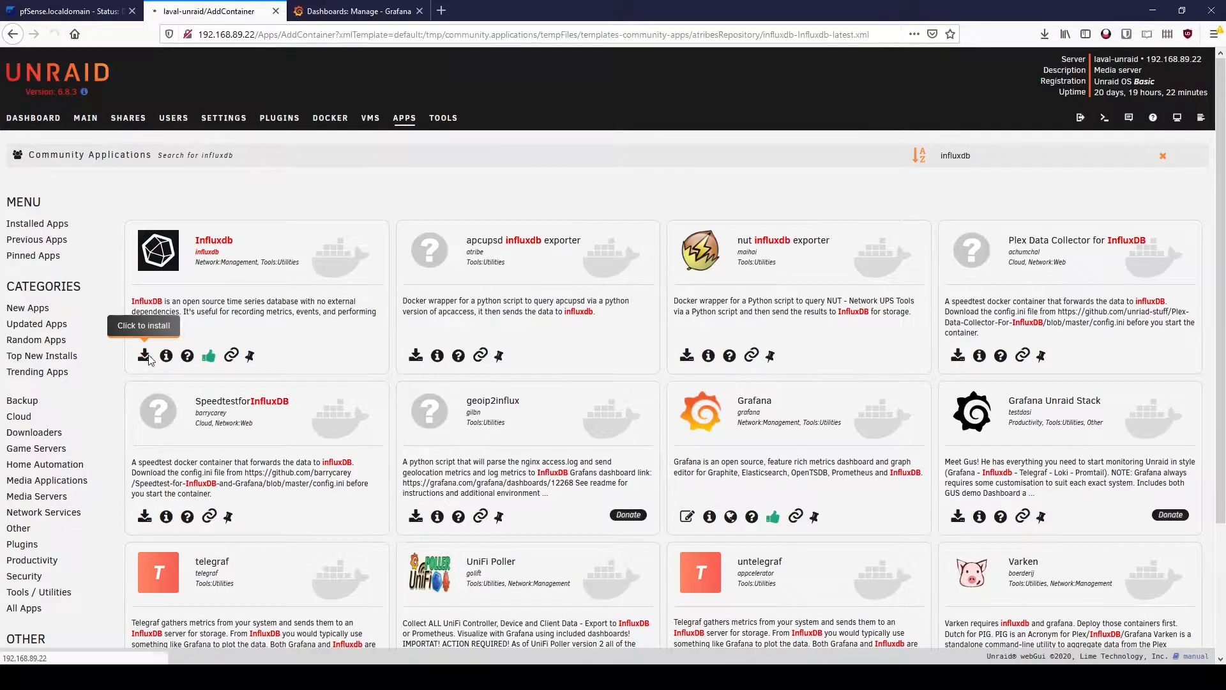
pyautogui.scroll(-1, 332, 311)
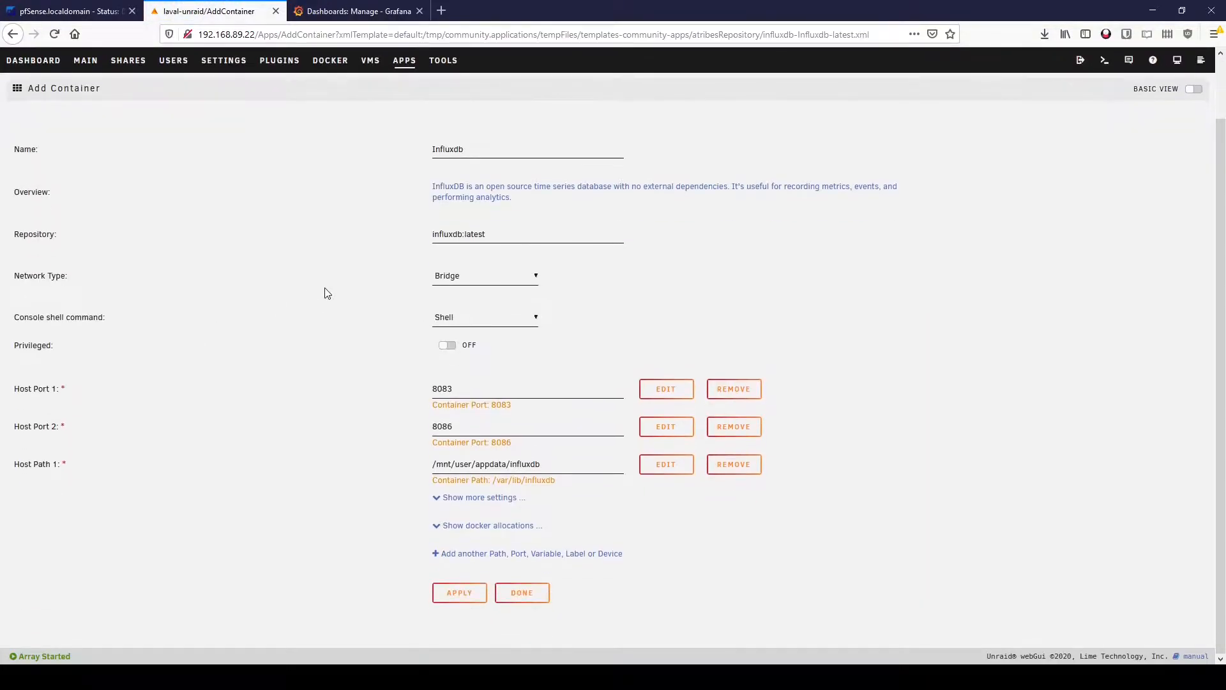
# Check the second host port of the Influxdb container against the existing Docker port allocations.
pyautogui.moveTo(464, 430); pyautogui.dragTo(419, 425)
pyautogui.click(469, 431)
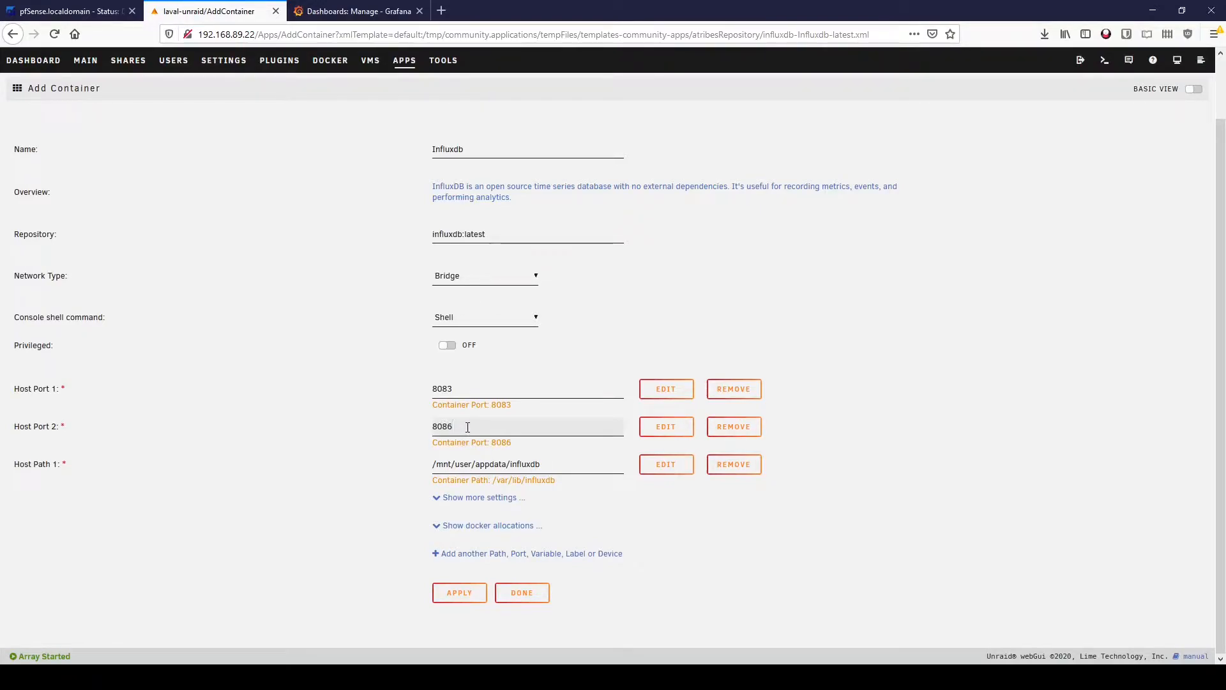
pyautogui.moveTo(459, 426); pyautogui.dragTo(419, 433)
pyautogui.click(458, 428)
pyautogui.click(455, 427)
pyautogui.moveTo(472, 428); pyautogui.dragTo(430, 429)
pyautogui.click(444, 433)
pyautogui.moveTo(431, 432); pyautogui.dragTo(423, 433)
pyautogui.click(463, 431)
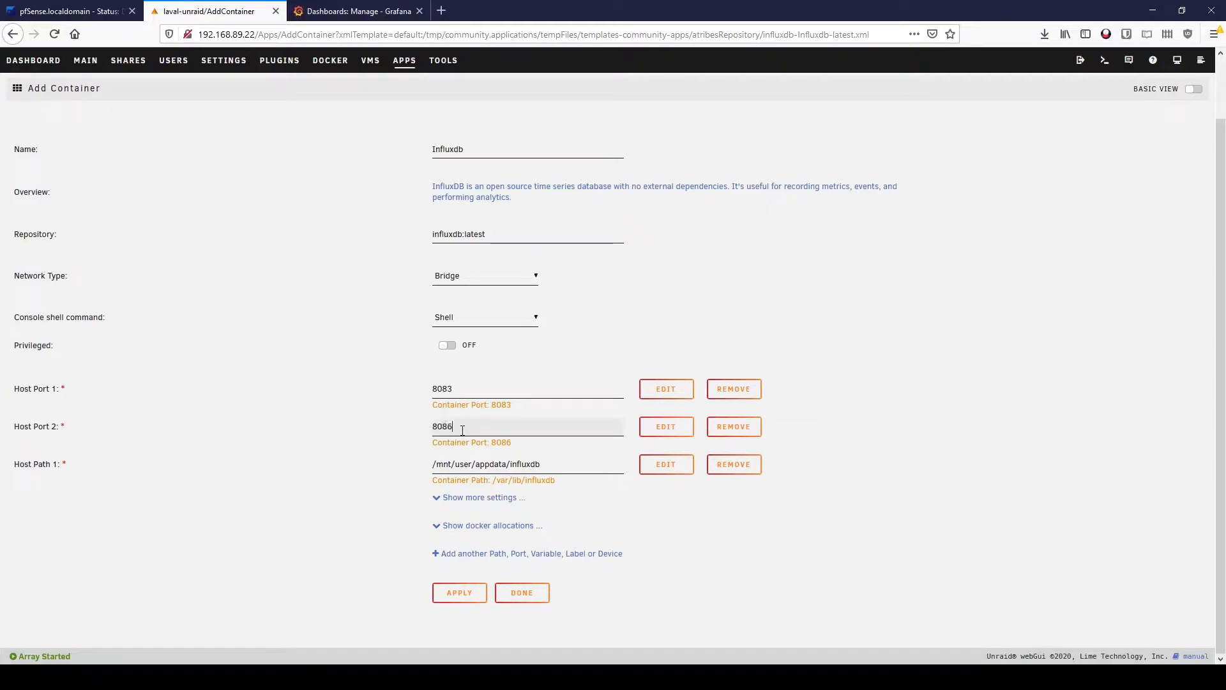
pyautogui.click(524, 527)
pyautogui.scroll(-3, 326, 479)
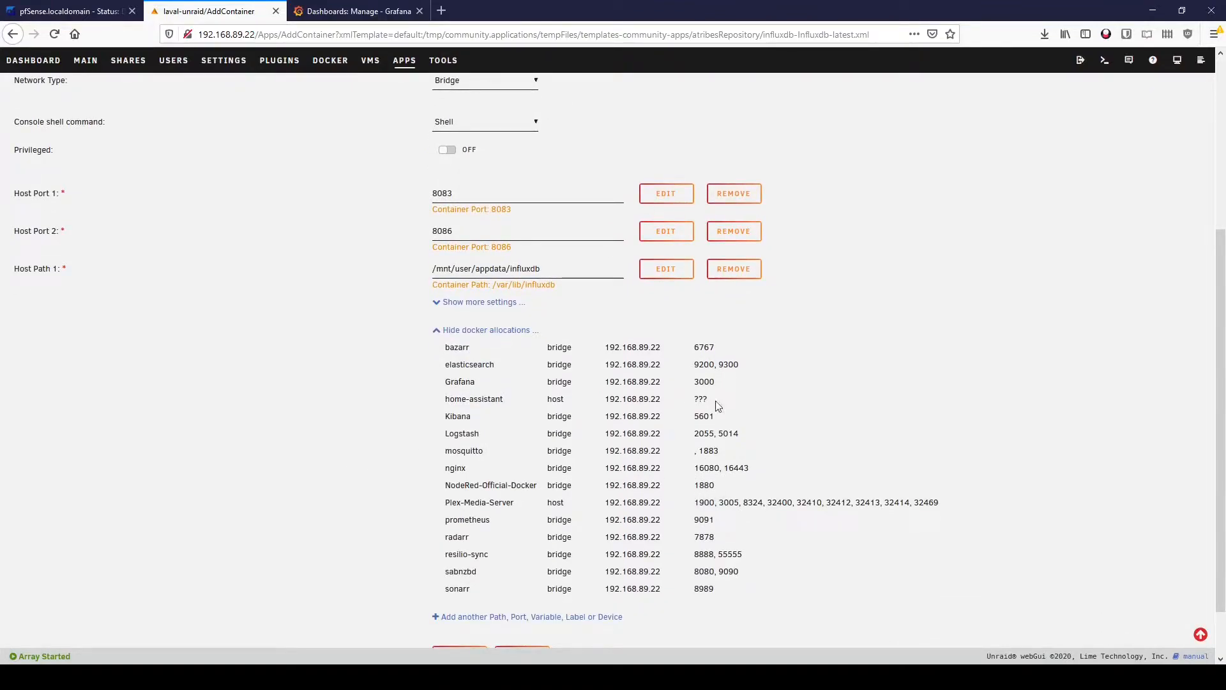
pyautogui.click(485, 331)
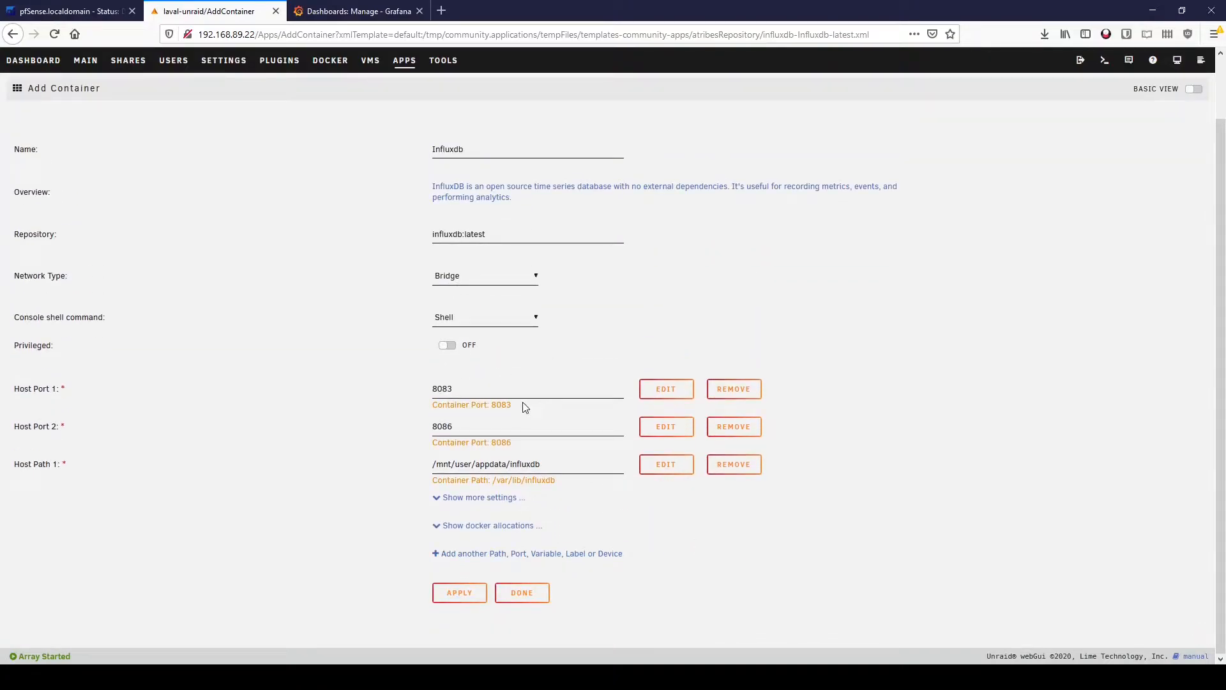
pyautogui.click(461, 555)
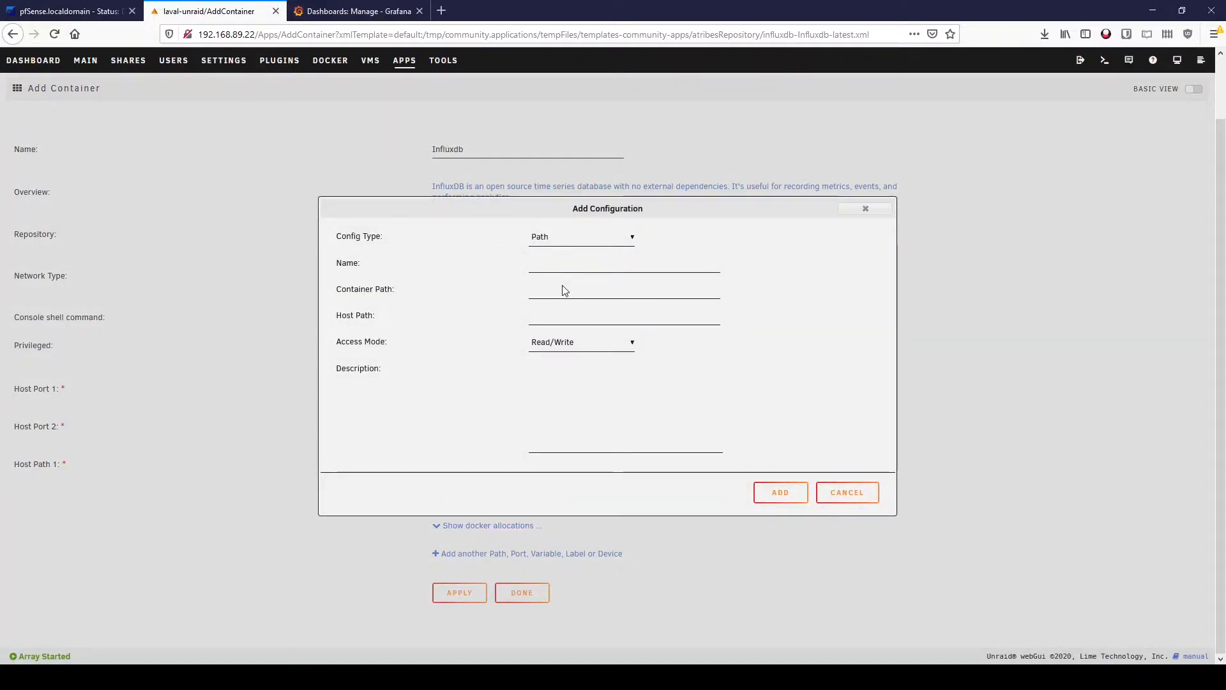
pyautogui.click(562, 286)
pyautogui.click(560, 269)
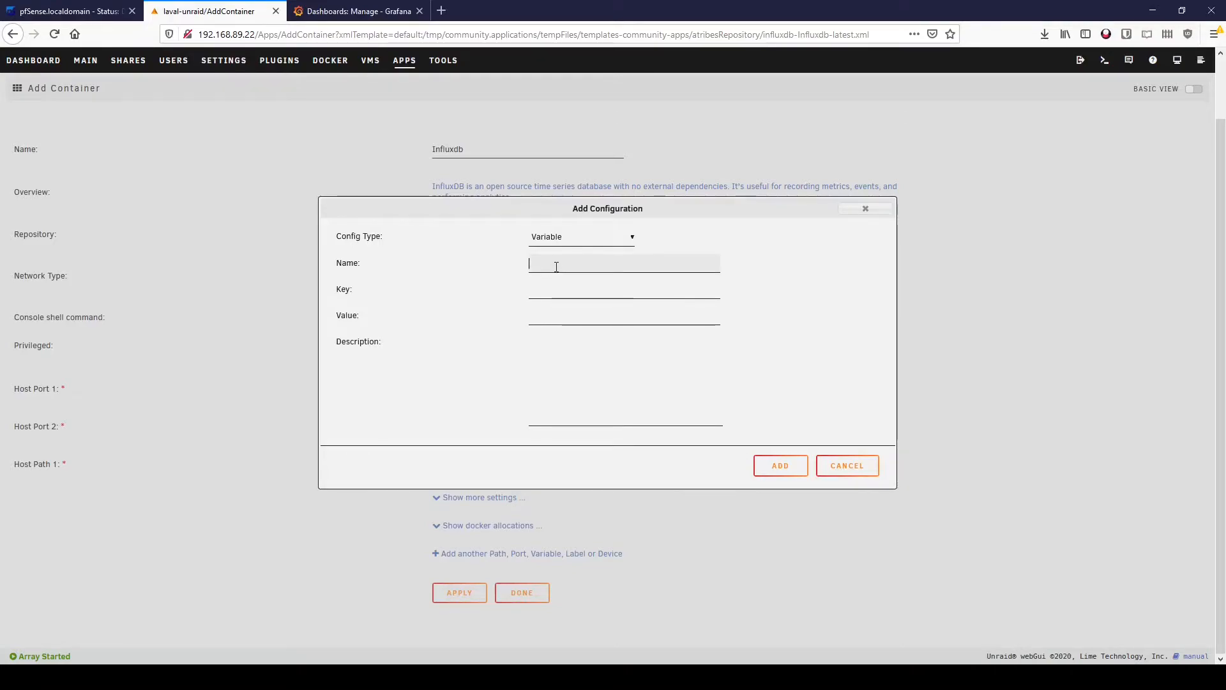
pyautogui.click(509, 301)
pyautogui.click(541, 291)
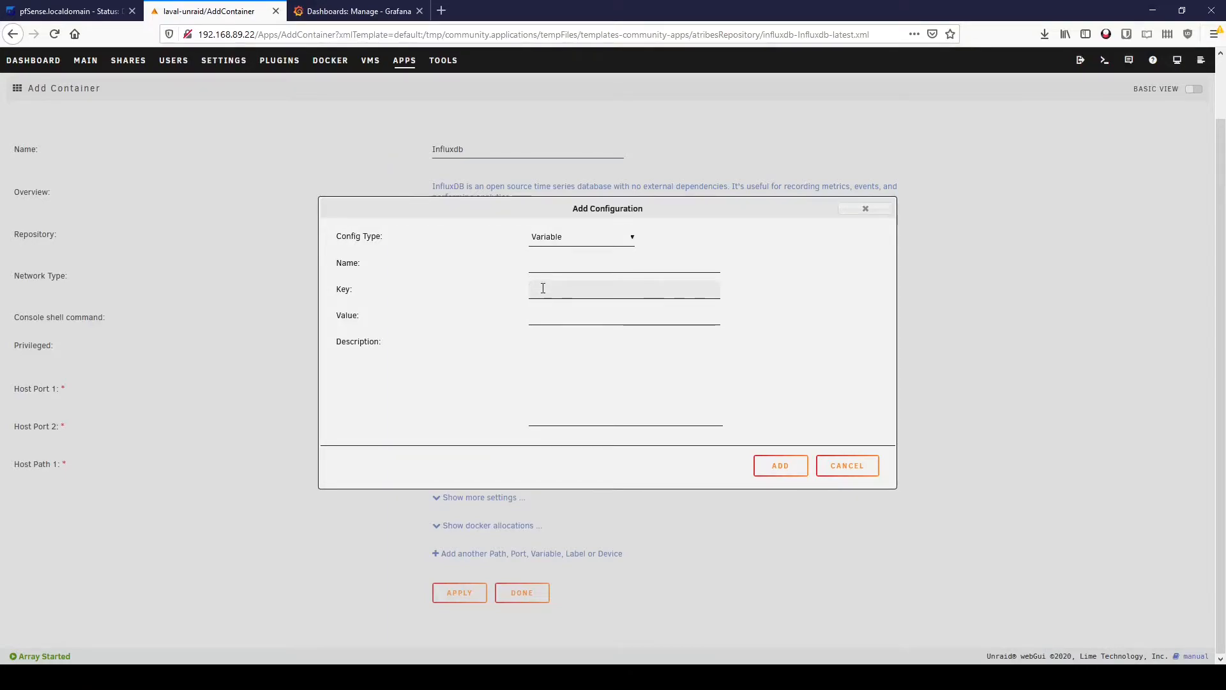
pyautogui.click(581, 366)
pyautogui.click(585, 319)
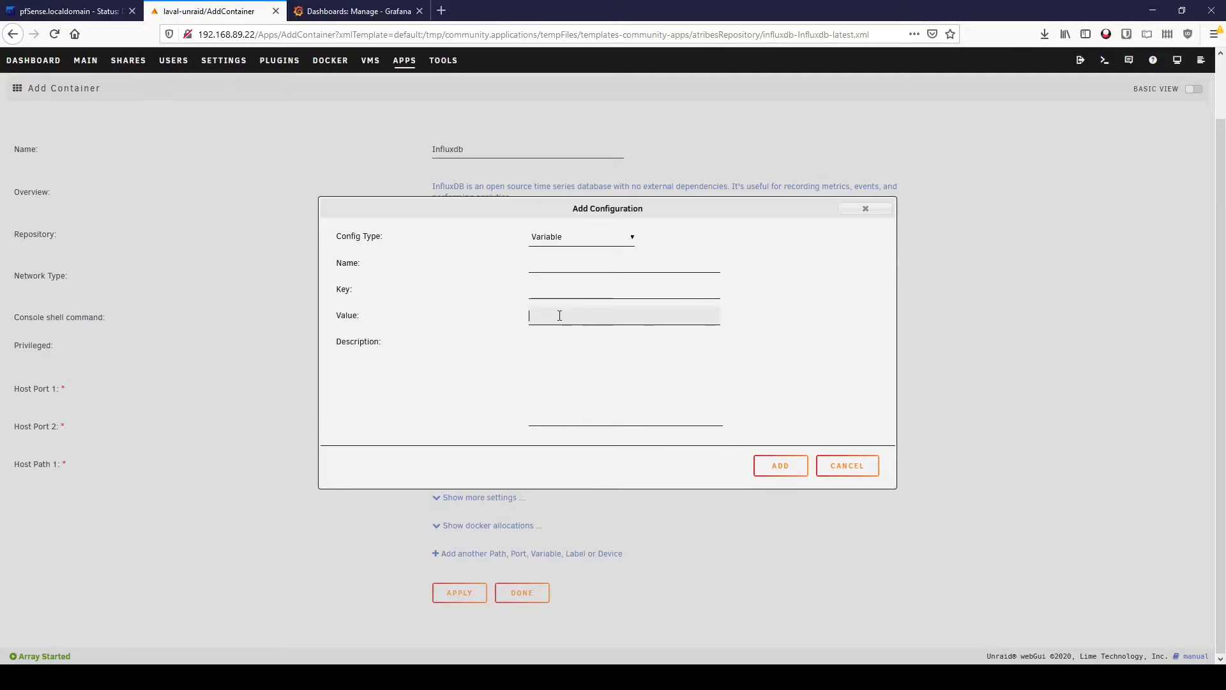
pyautogui.click(844, 473)
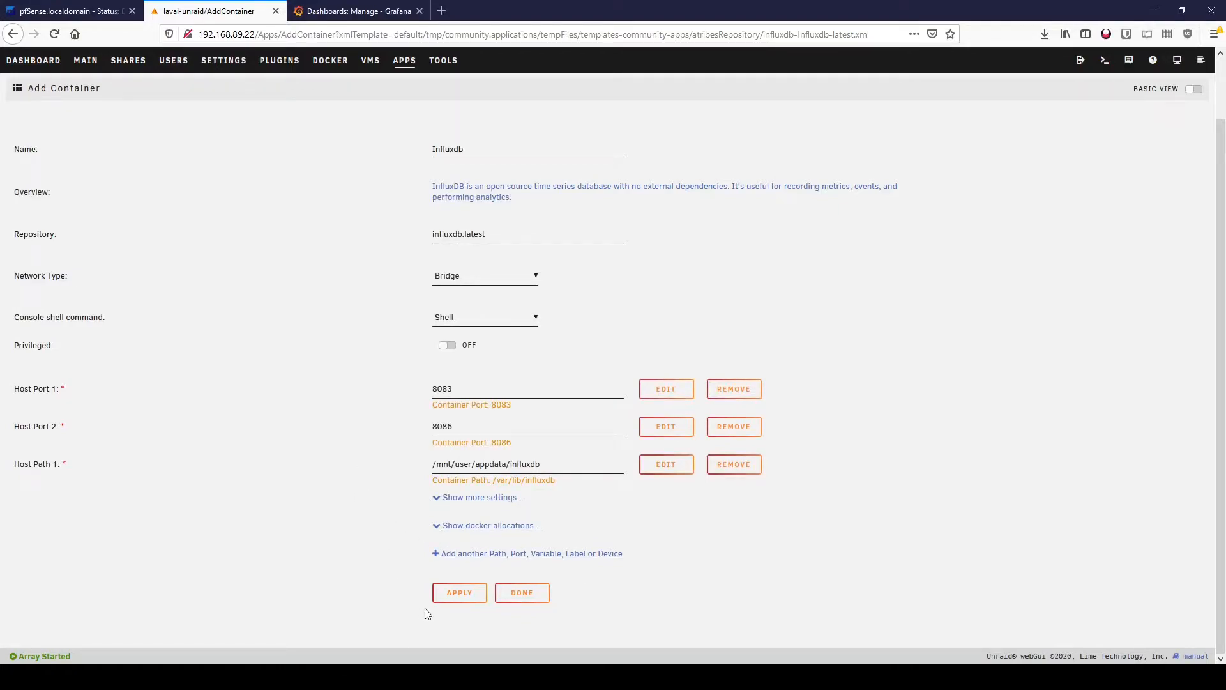
# Create the Influxdb container with its default template settings and close the finished installation report.
pyautogui.click(456, 599)
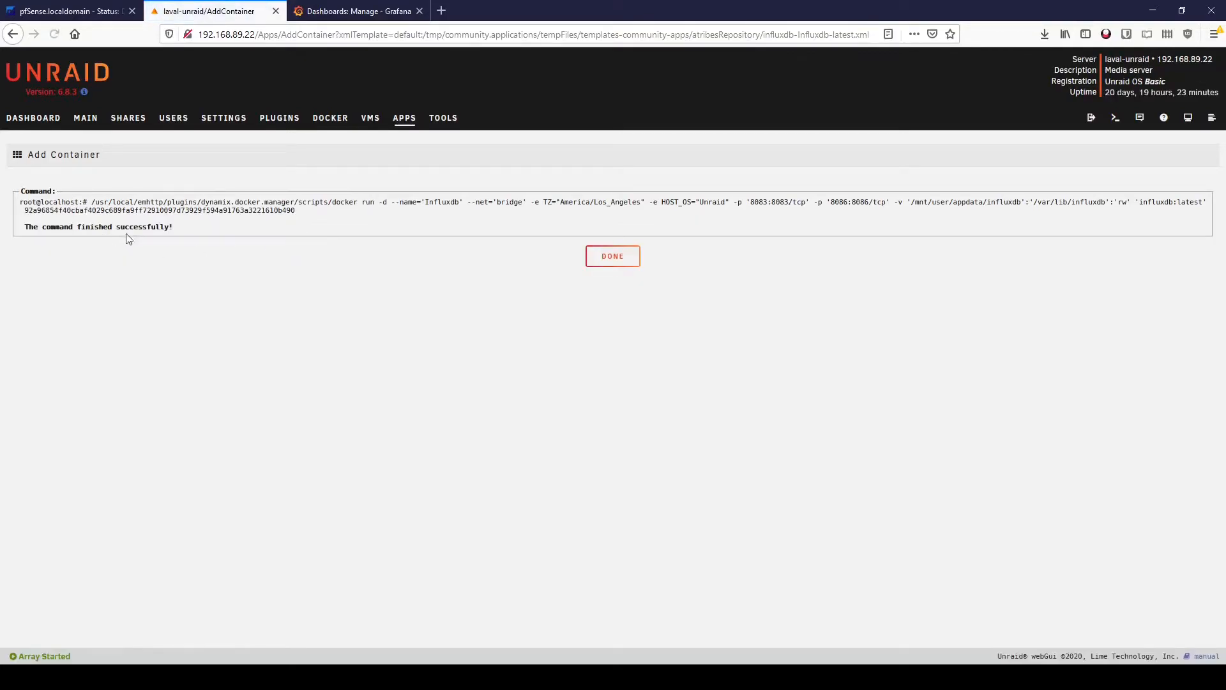
pyautogui.moveTo(174, 229); pyautogui.dragTo(23, 231)
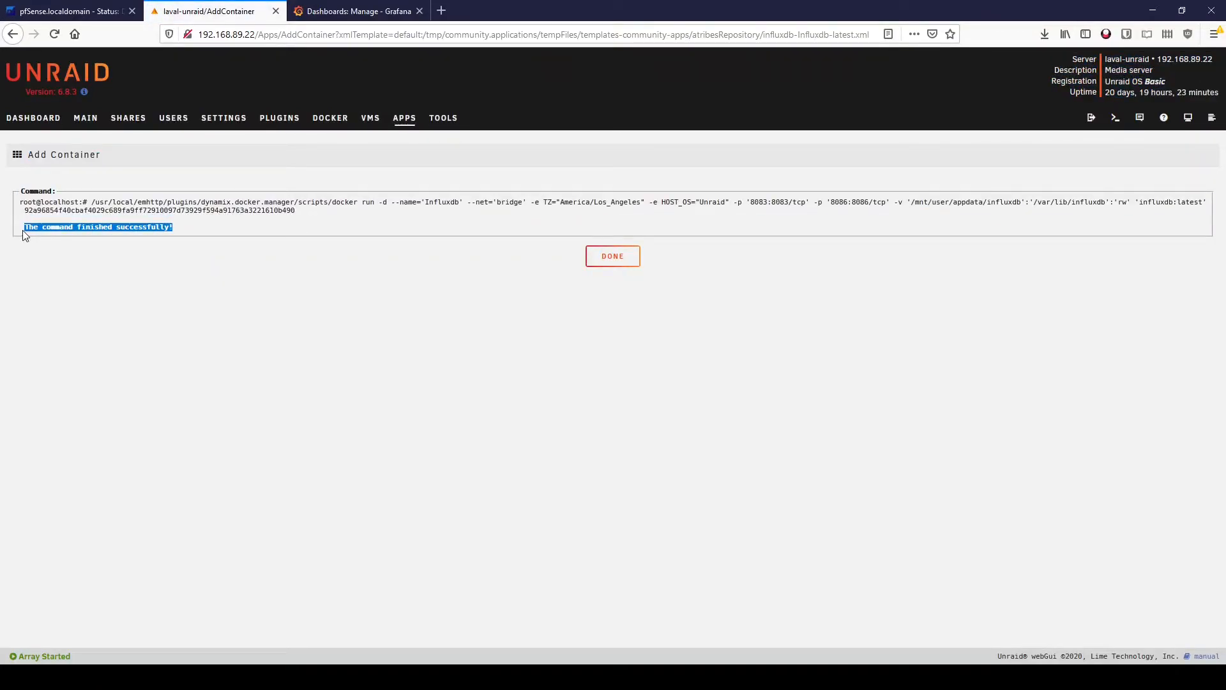
pyautogui.click(70, 241)
pyautogui.click(630, 267)
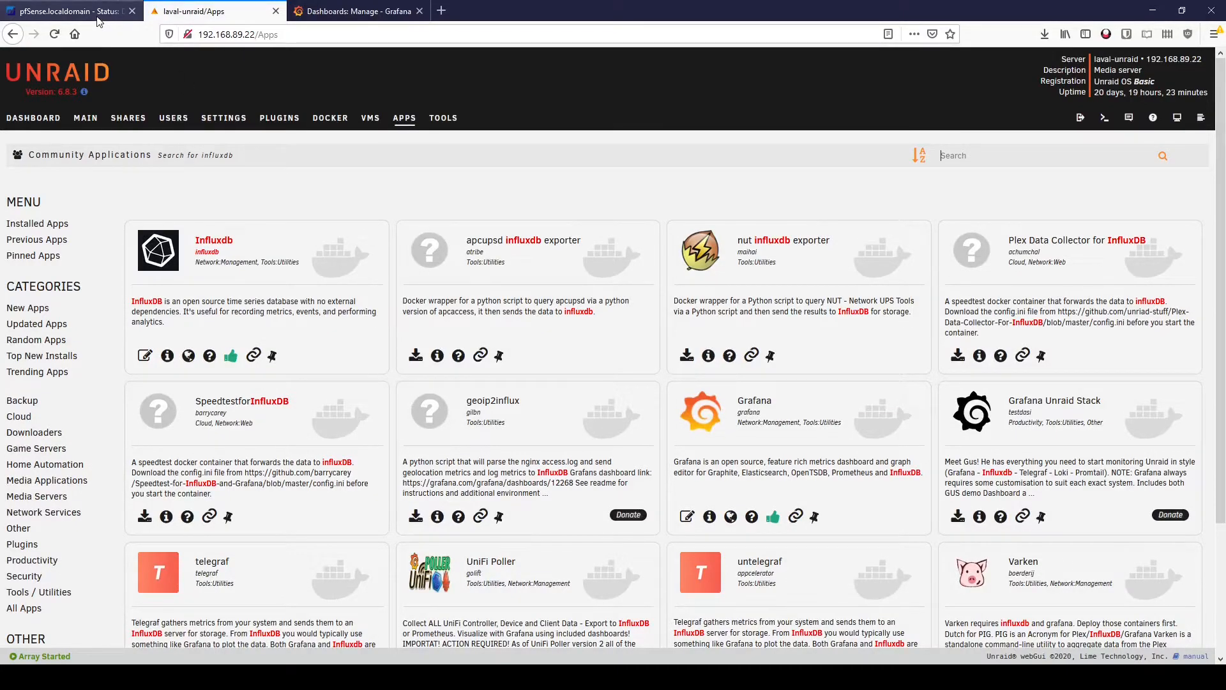
# Switch to pfSense and search the package manager's available packages for telegraf.
pyautogui.click(72, 11)
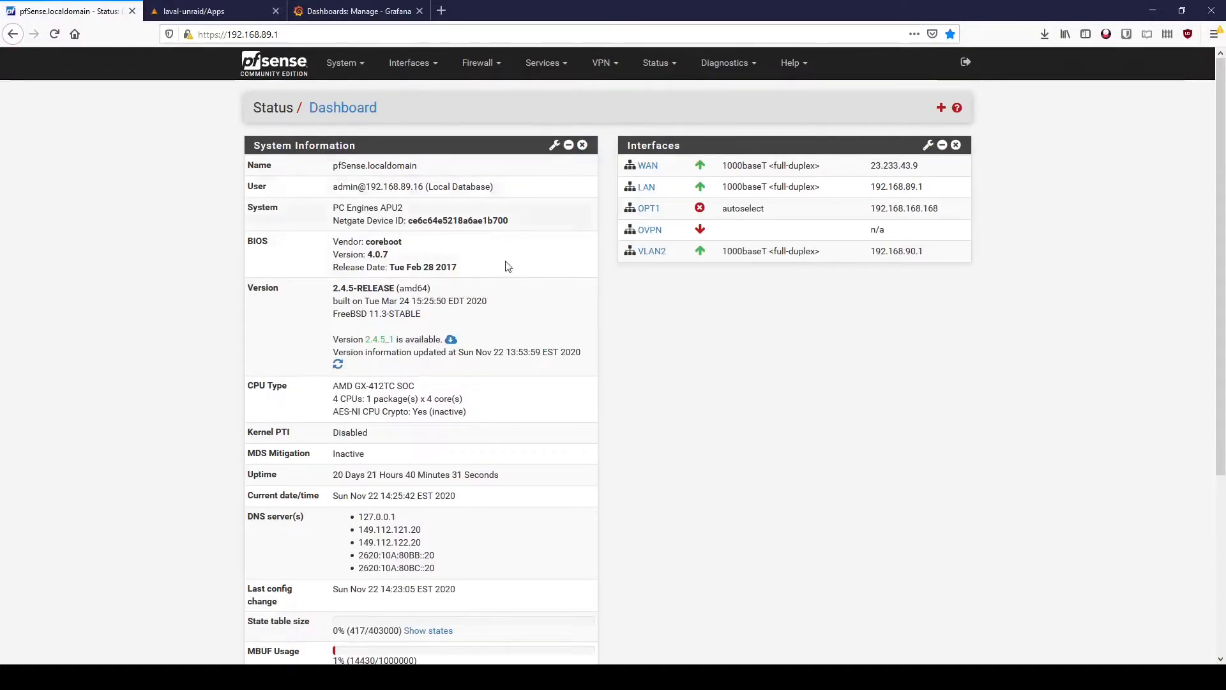
pyautogui.click(352, 69)
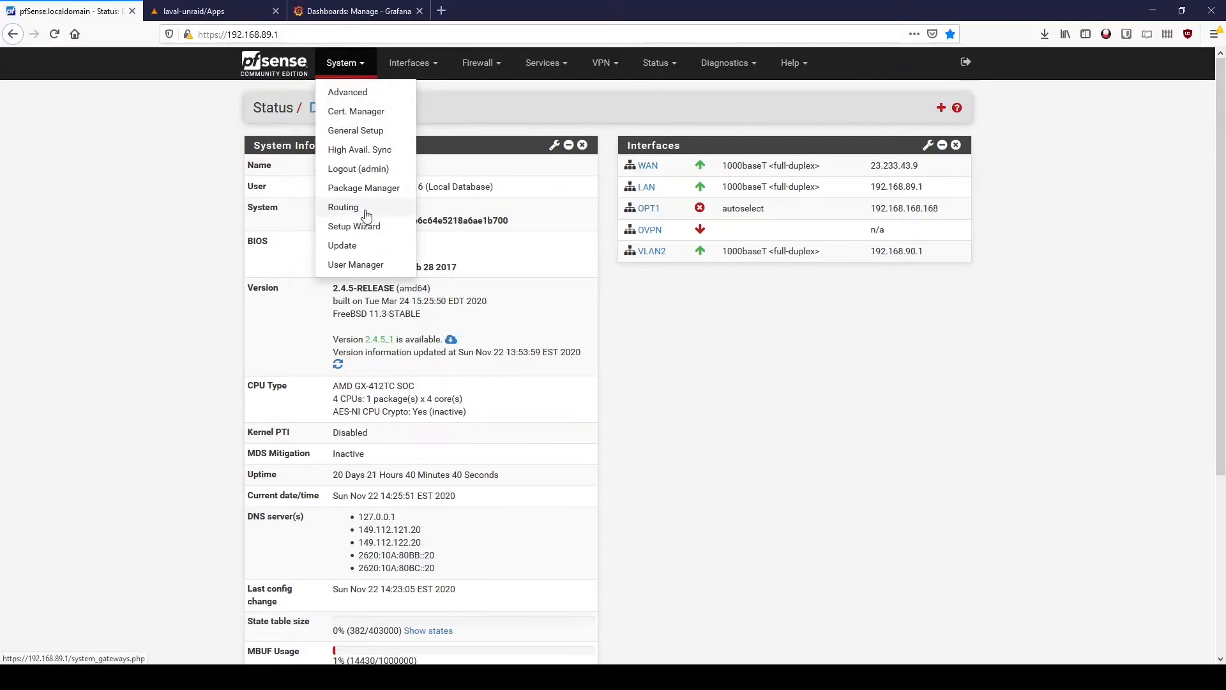
pyautogui.click(364, 188)
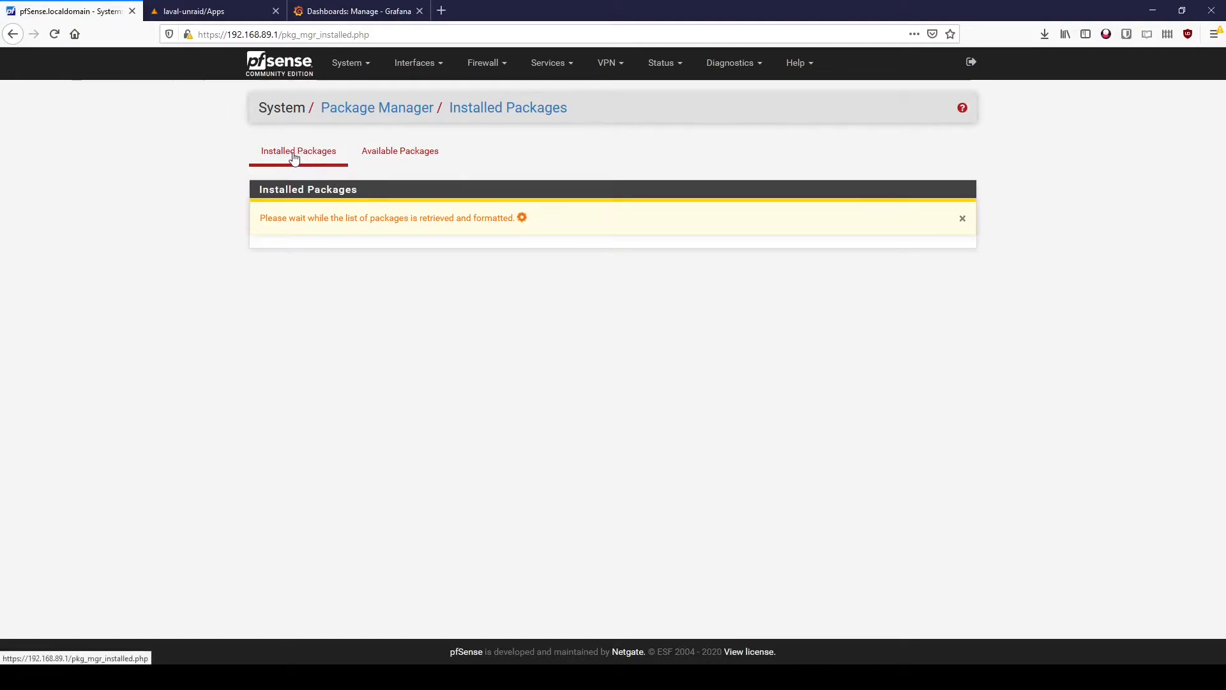
pyautogui.click(384, 164)
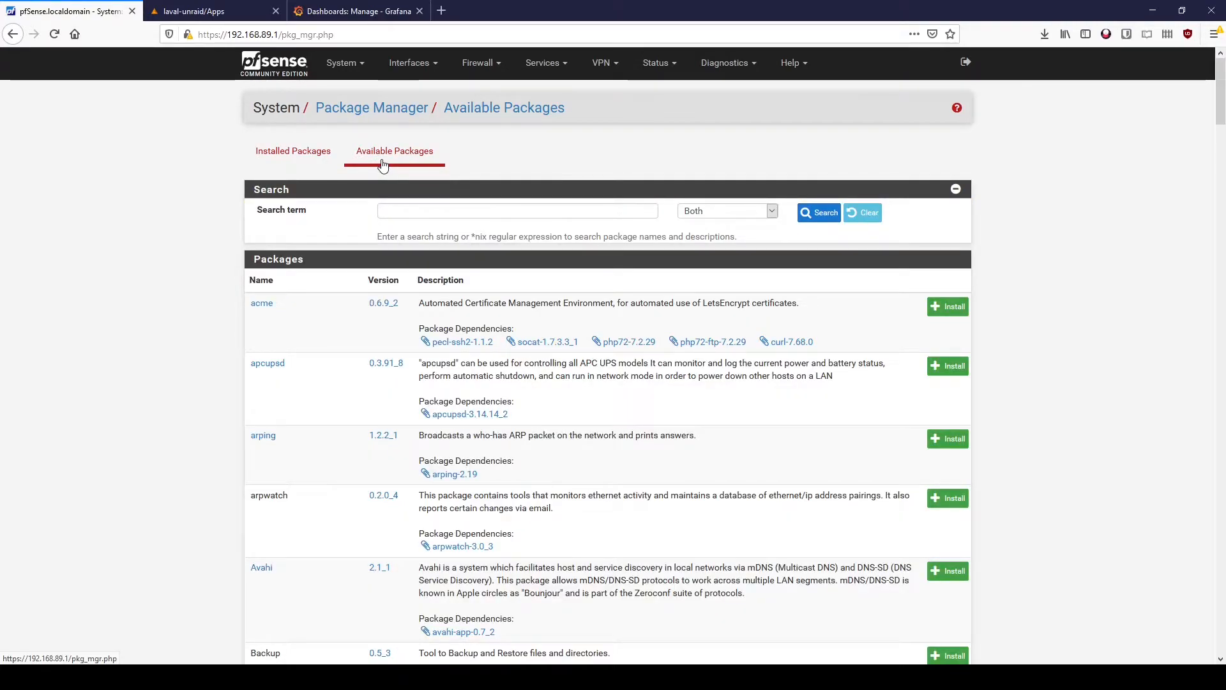
pyautogui.click(442, 211)
pyautogui.write('telegraf')
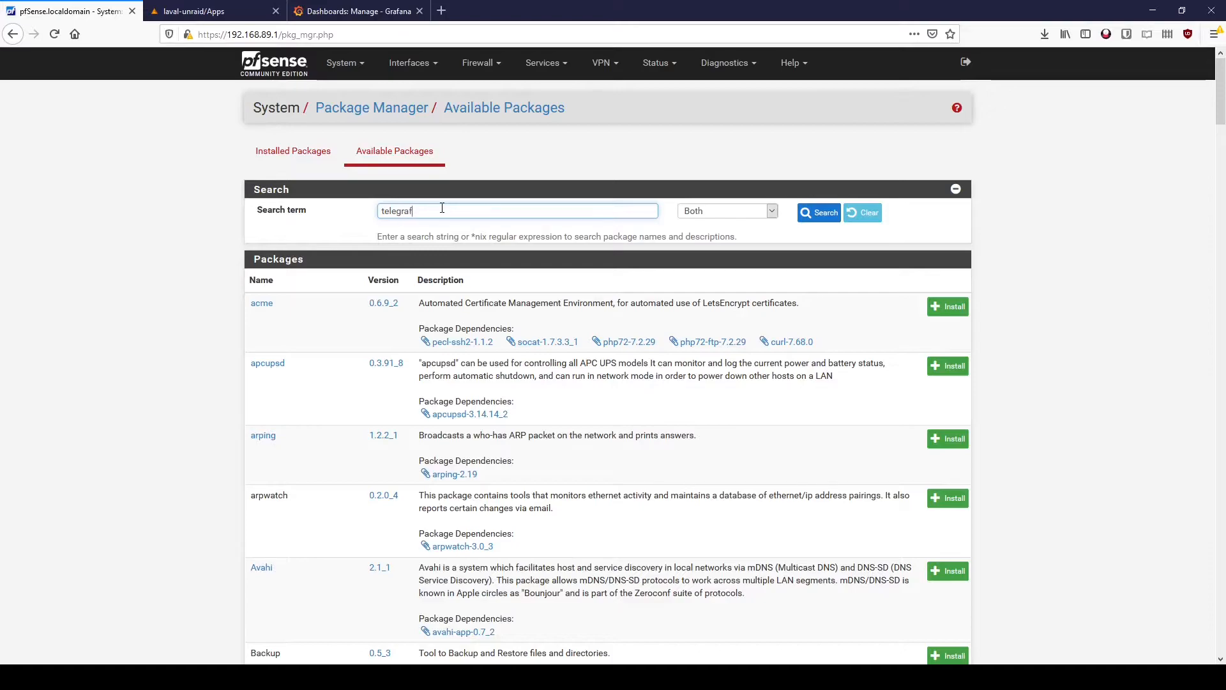
# Install the Telegraf package, confirm the installation and check the end of the installation log.
pyautogui.click(934, 309)
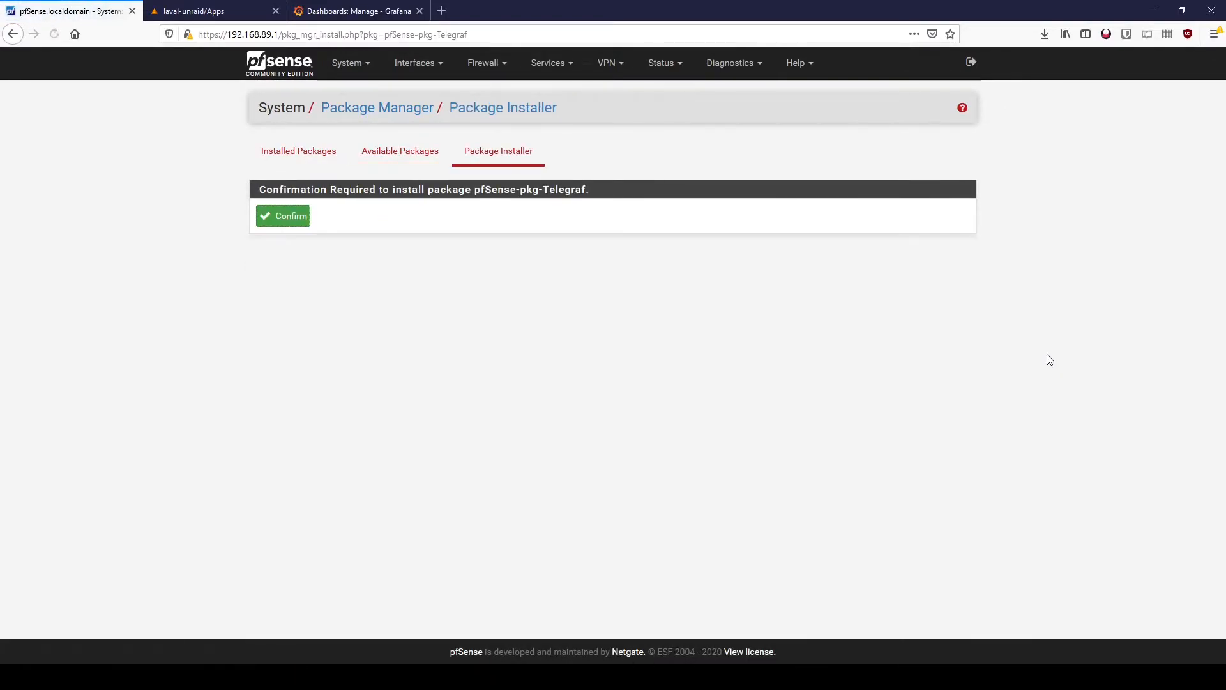
pyautogui.click(291, 221)
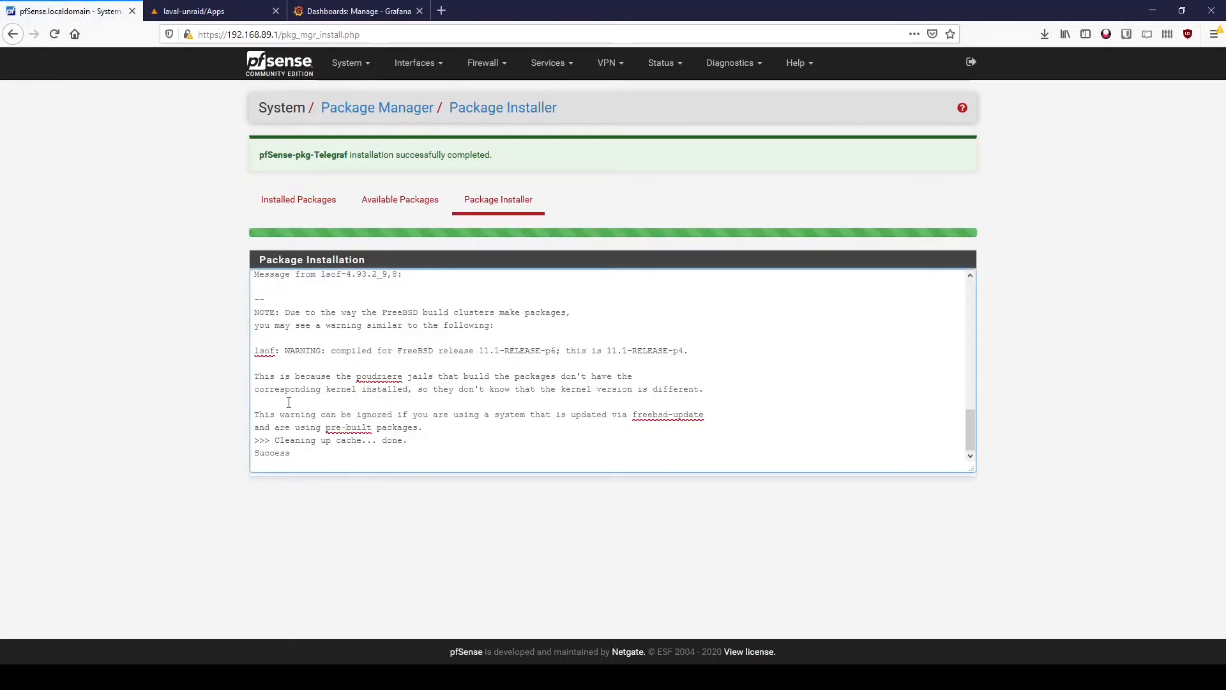
pyautogui.moveTo(304, 450); pyautogui.dragTo(256, 449)
pyautogui.click(256, 461)
pyautogui.moveTo(291, 453); pyautogui.dragTo(262, 452)
pyautogui.click(260, 454)
# Open the Telegraf service settings and clear the prefilled InfluxDB username and password.
pyautogui.click(557, 63)
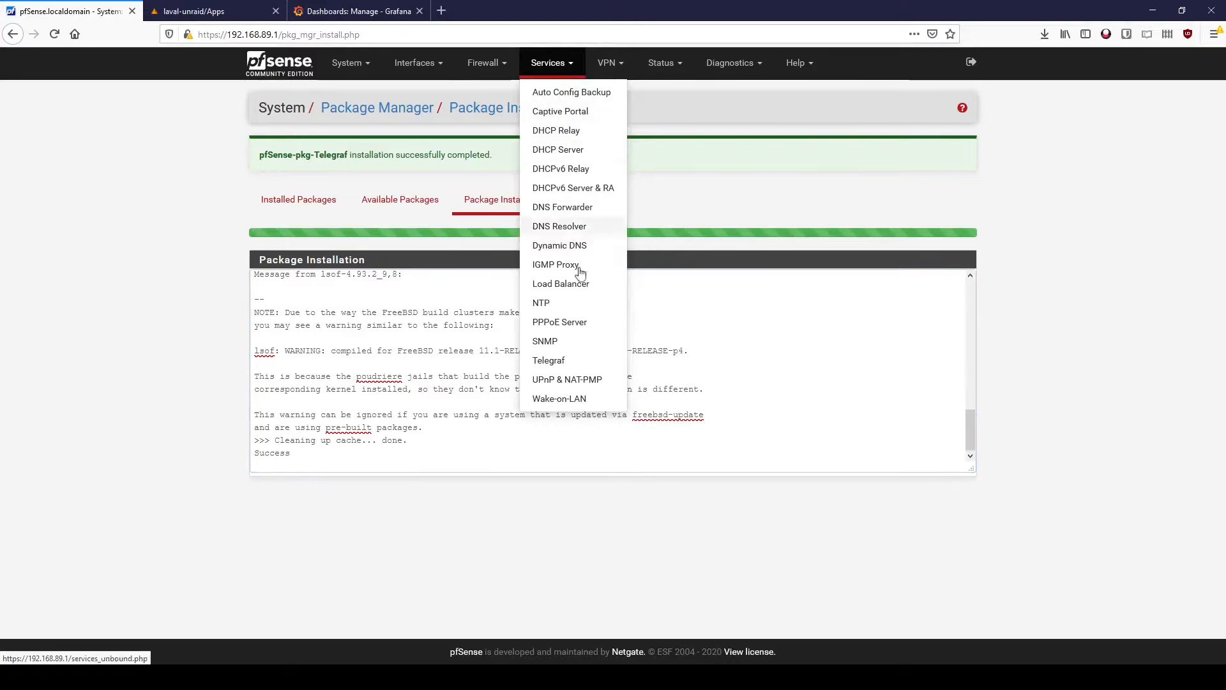
pyautogui.click(580, 362)
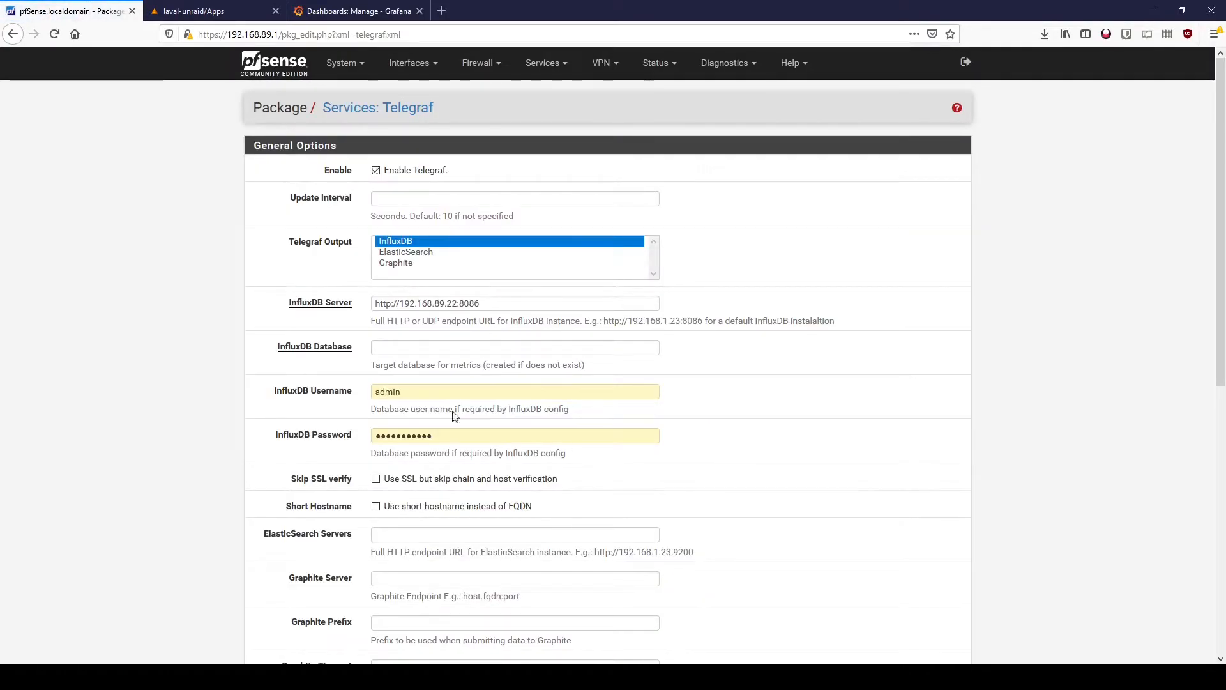
pyautogui.moveTo(460, 436); pyautogui.dragTo(339, 436)
pyautogui.press('BackSpace')
pyautogui.moveTo(402, 391); pyautogui.dragTo(351, 393)
pyautogui.press('BackSpace')
pyautogui.click(323, 390)
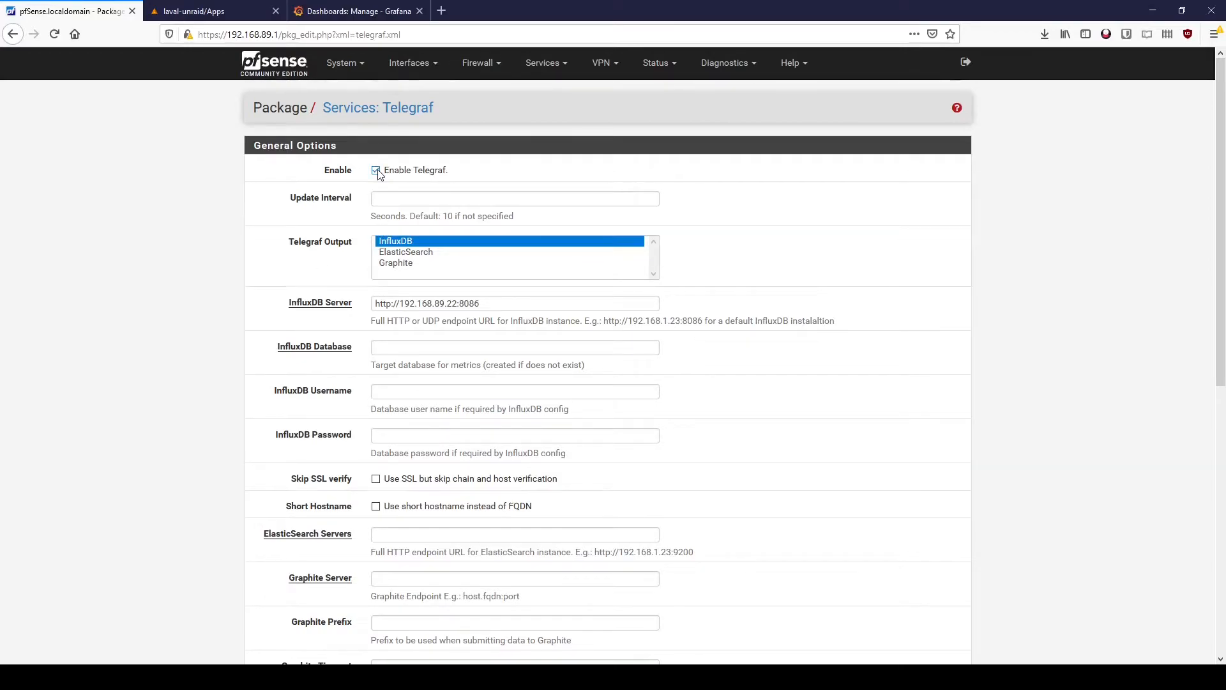
pyautogui.click(405, 243)
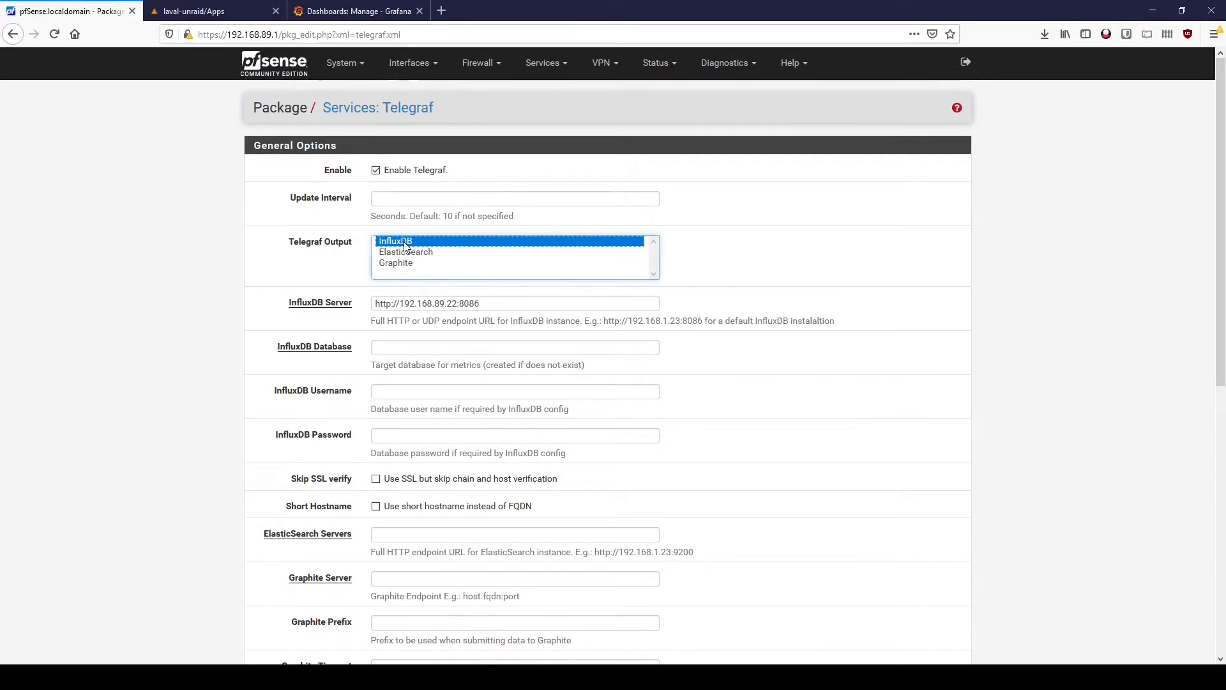
pyautogui.press('Tab')
pyautogui.moveTo(497, 304); pyautogui.dragTo(370, 288)
pyautogui.click(390, 304)
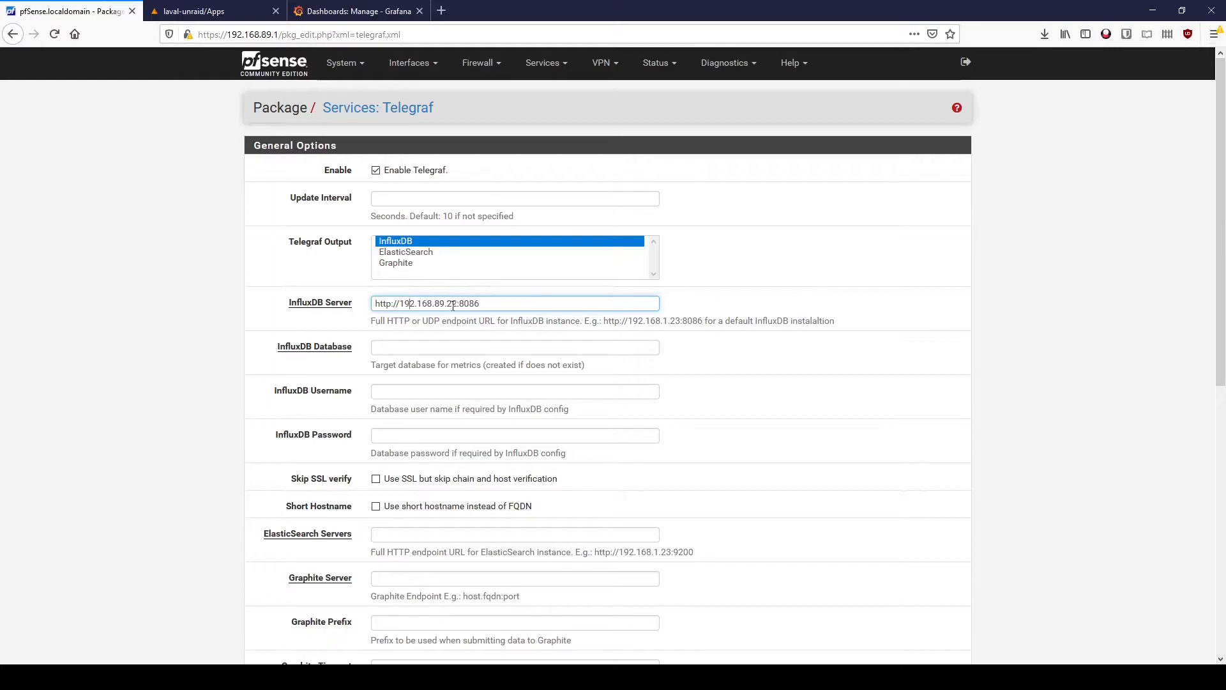
pyautogui.moveTo(460, 306); pyautogui.dragTo(480, 305)
pyautogui.click(482, 306)
pyautogui.scroll(-5, 485, 305)
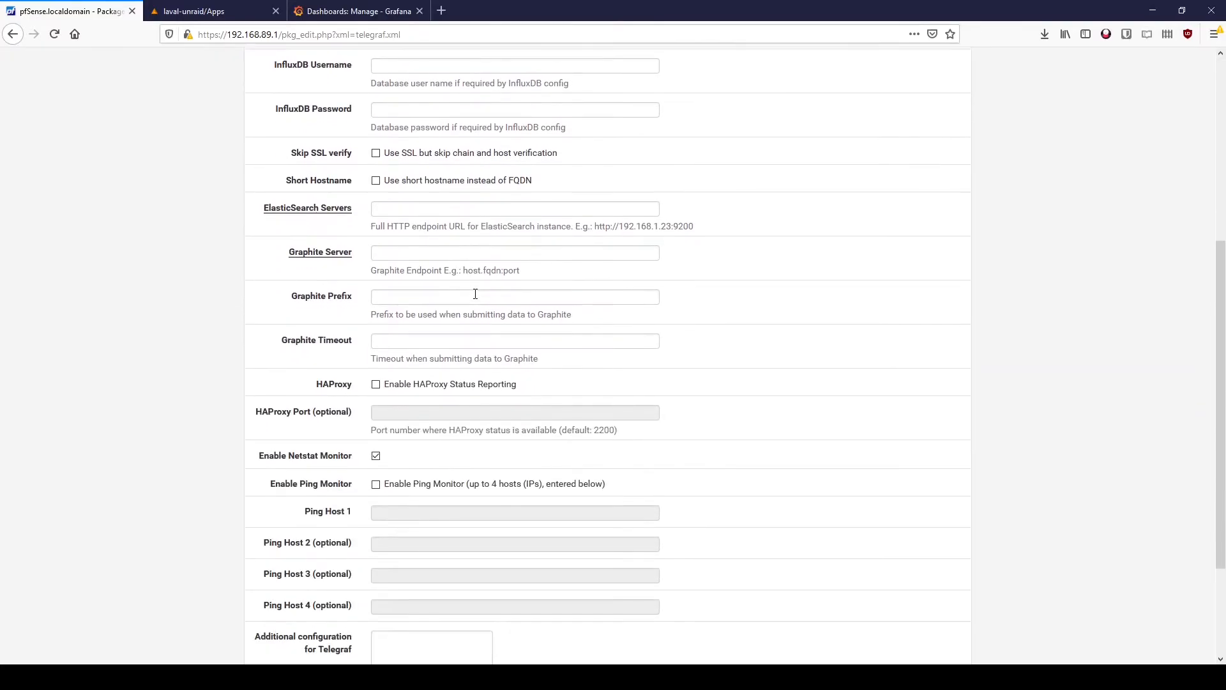
pyautogui.scroll(-3, 475, 294)
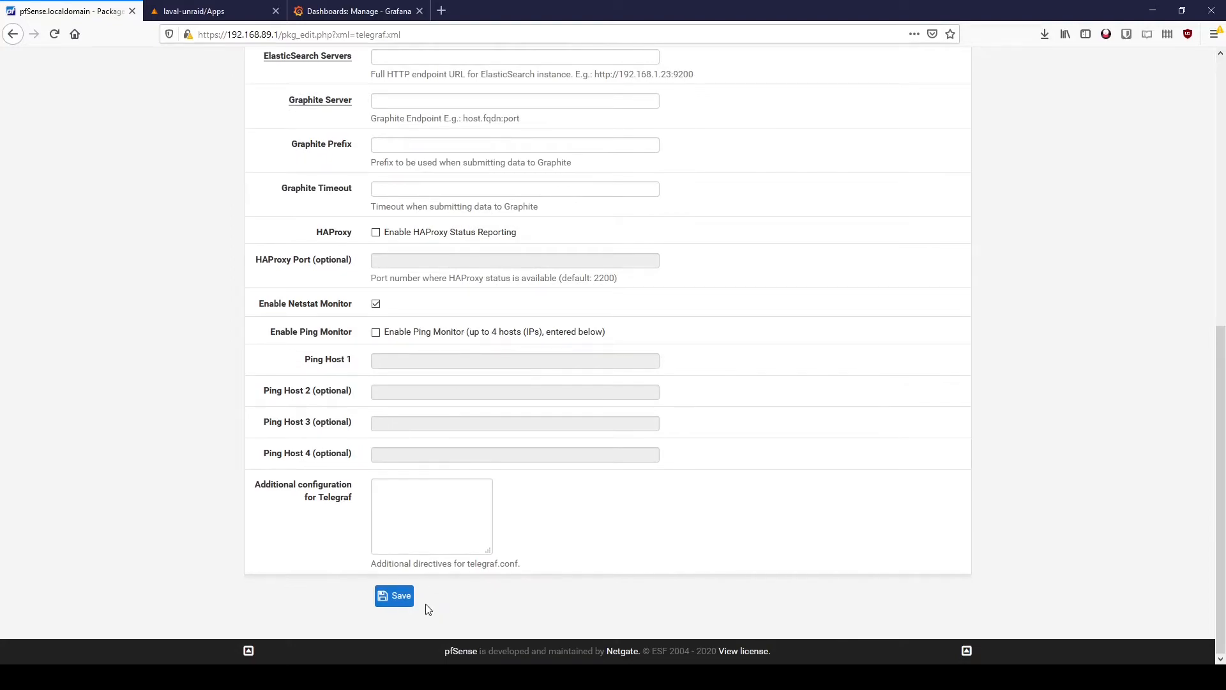
pyautogui.click(401, 604)
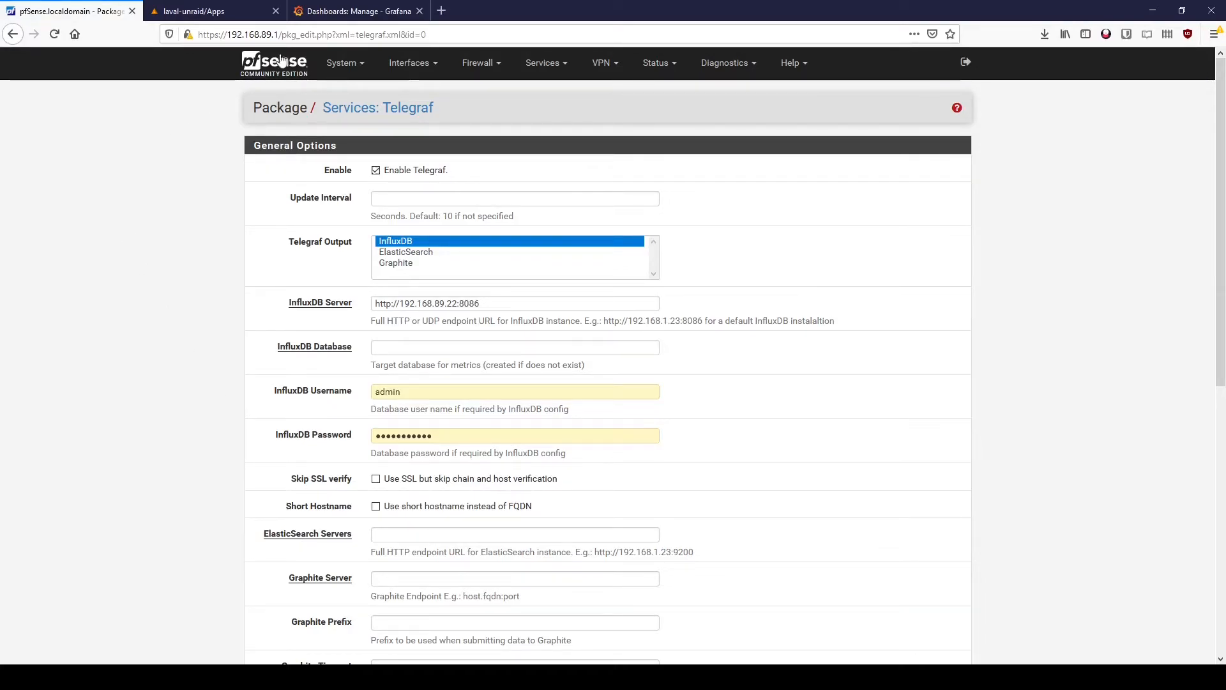
# Switch to Grafana and import the grafana.com dashboard with ID 9806 into the General folder.
pyautogui.click(350, 13)
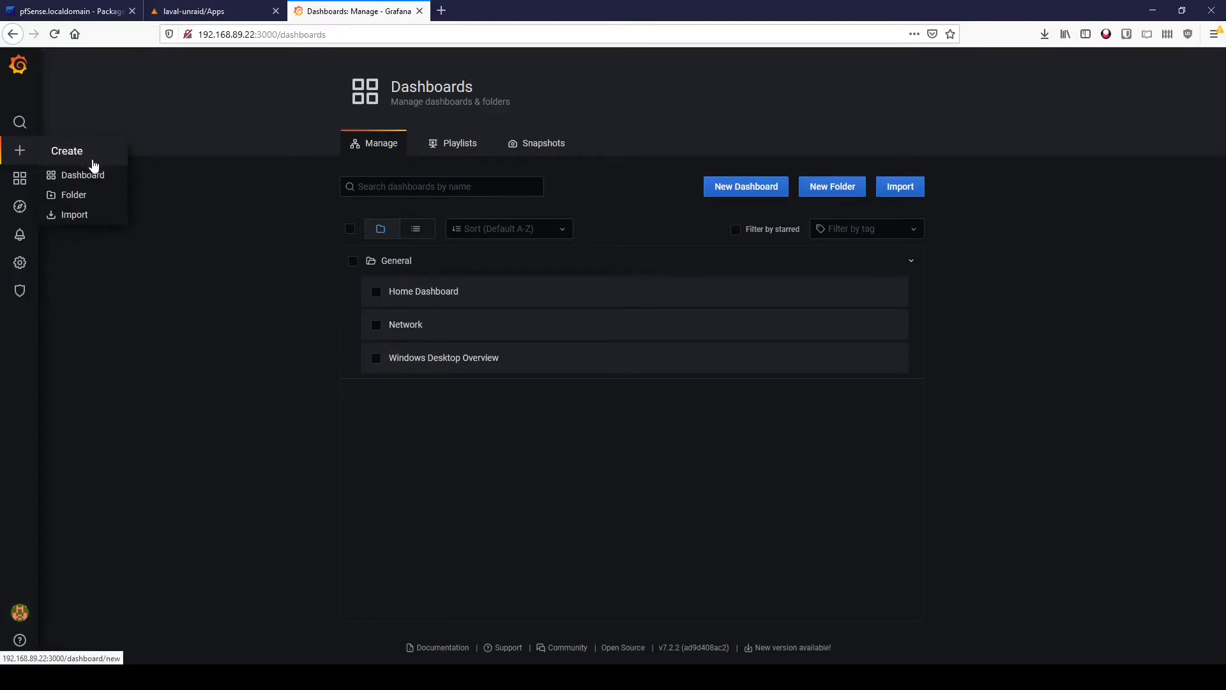
pyautogui.click(86, 217)
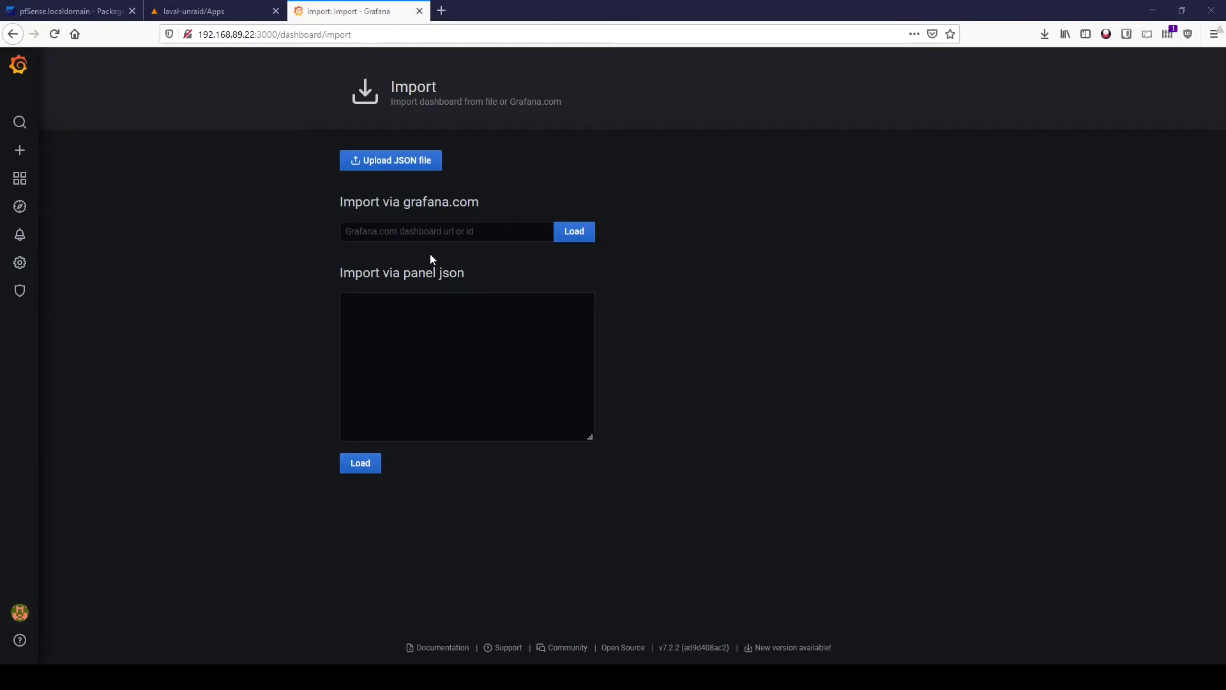
pyautogui.click(426, 231)
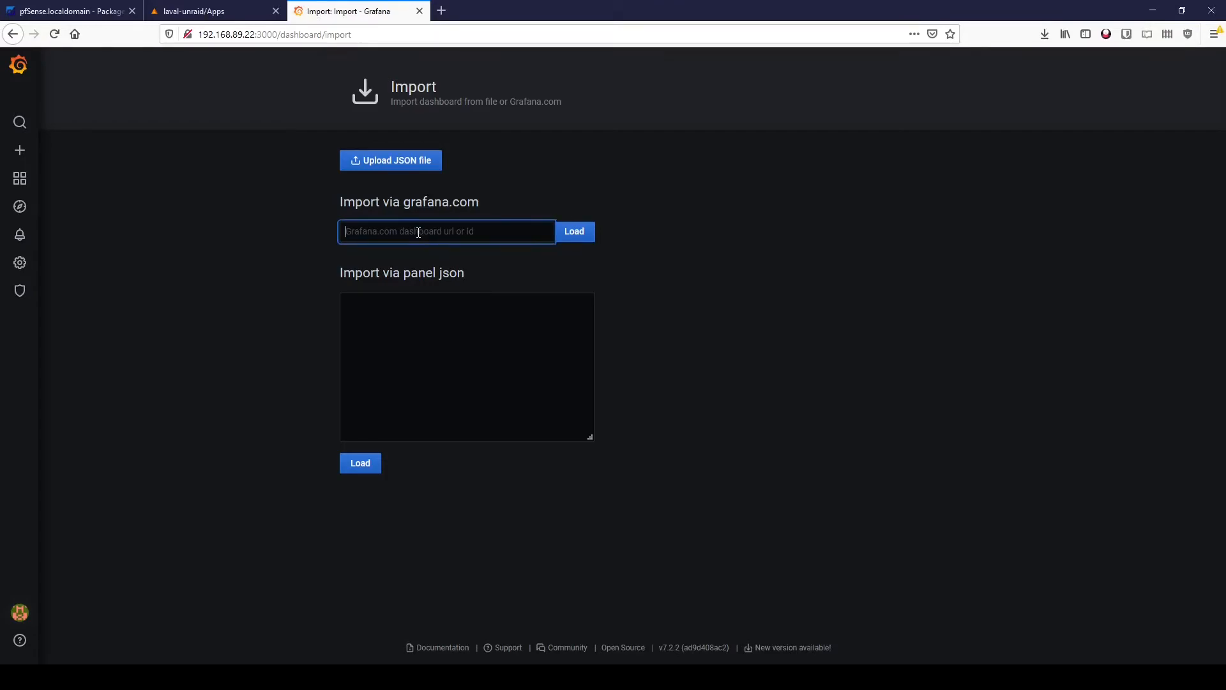
pyautogui.write('9806')
pyautogui.click(572, 236)
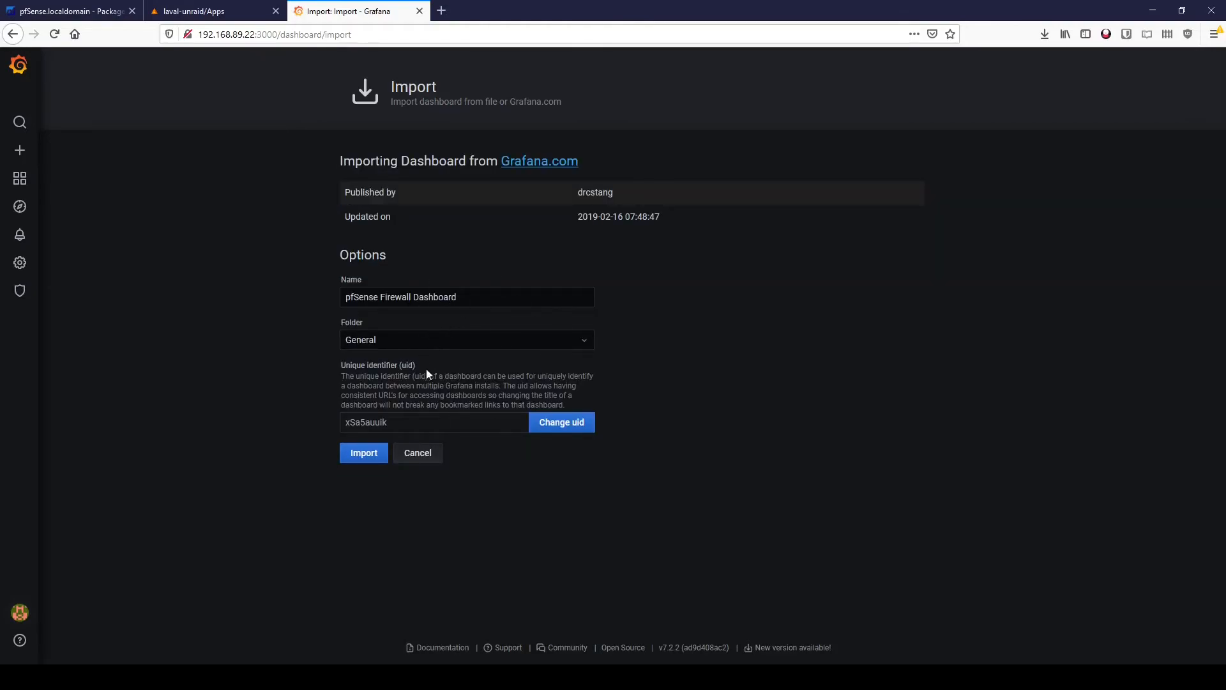
pyautogui.click(349, 453)
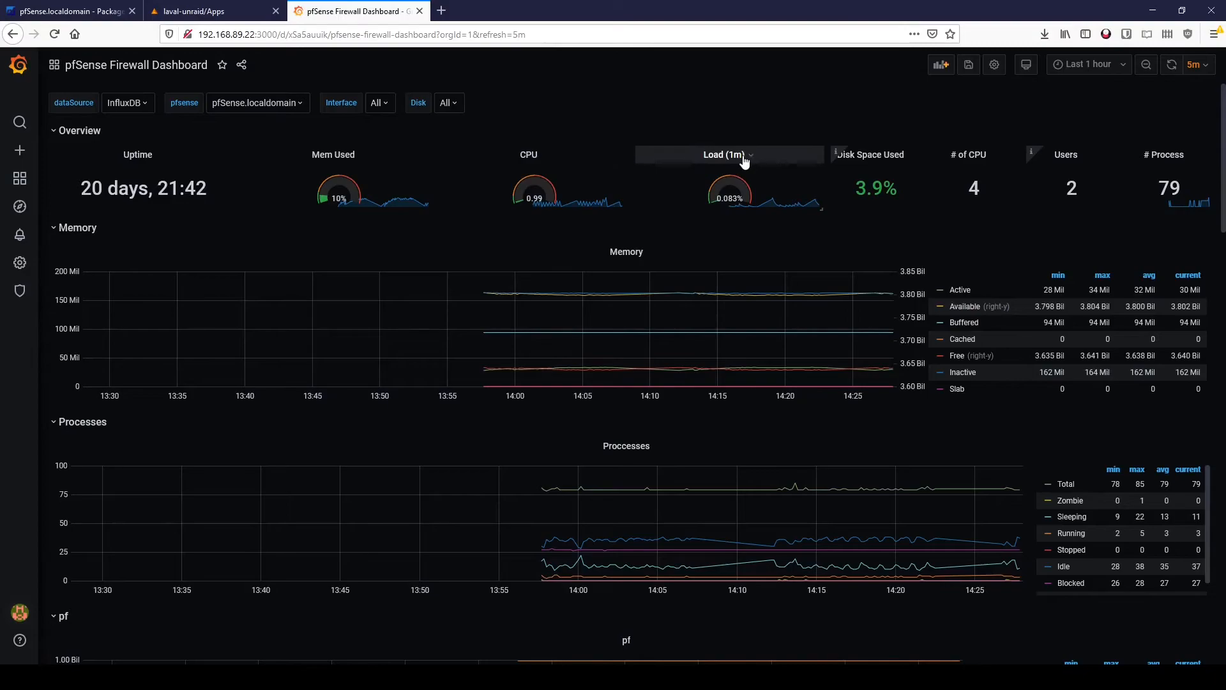
# Migrate the deprecated Mem Used panel to the new Gauge panel and return to the dashboard.
pyautogui.click(361, 158)
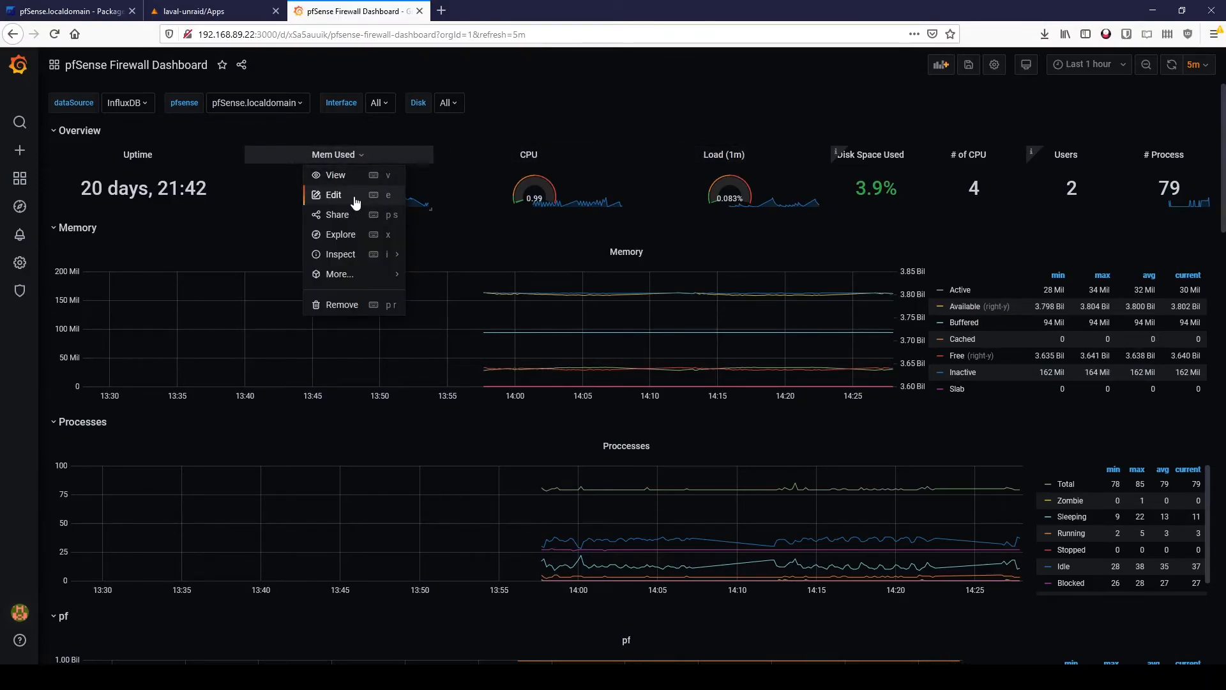
pyautogui.click(355, 202)
pyautogui.scroll(-5, 1021, 388)
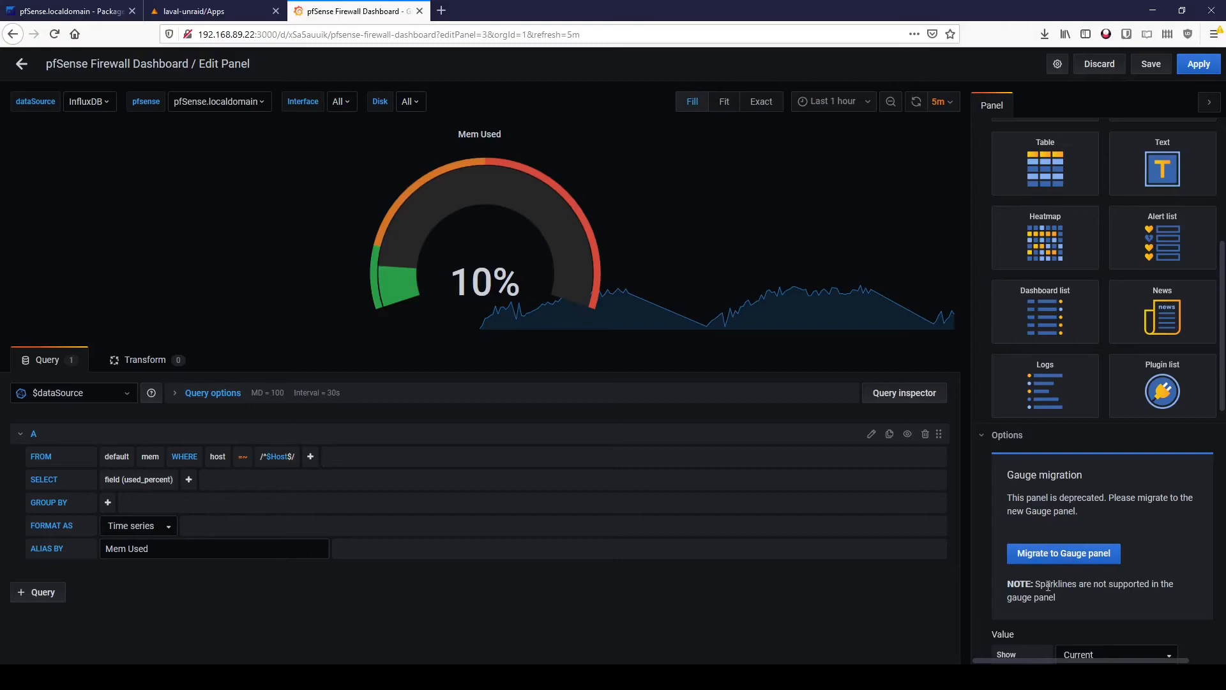
pyautogui.moveTo(1035, 587); pyautogui.dragTo(1060, 599)
pyautogui.click(1061, 601)
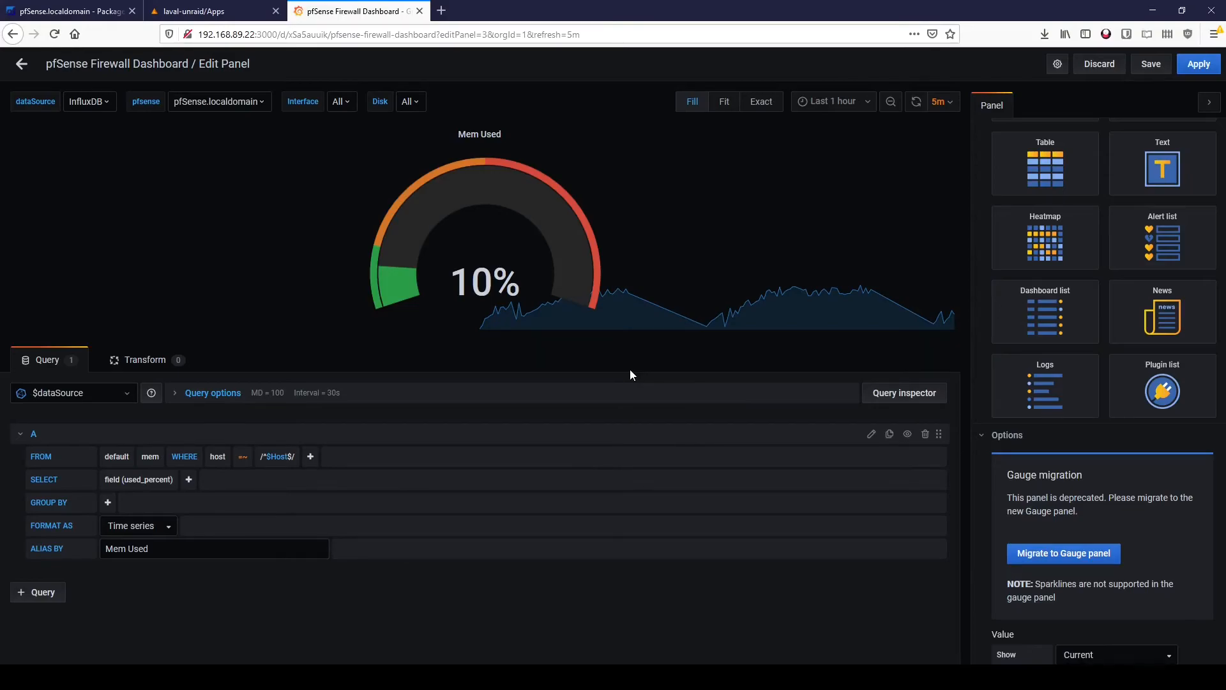
pyautogui.click(1081, 558)
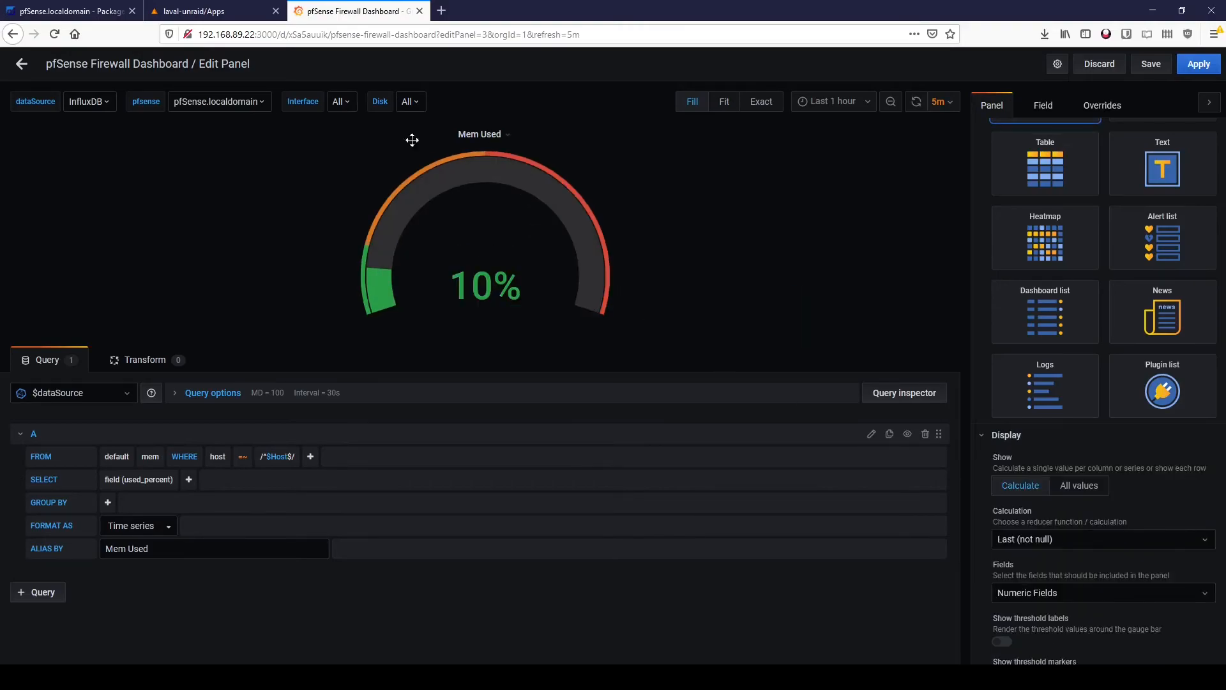
pyautogui.click(21, 67)
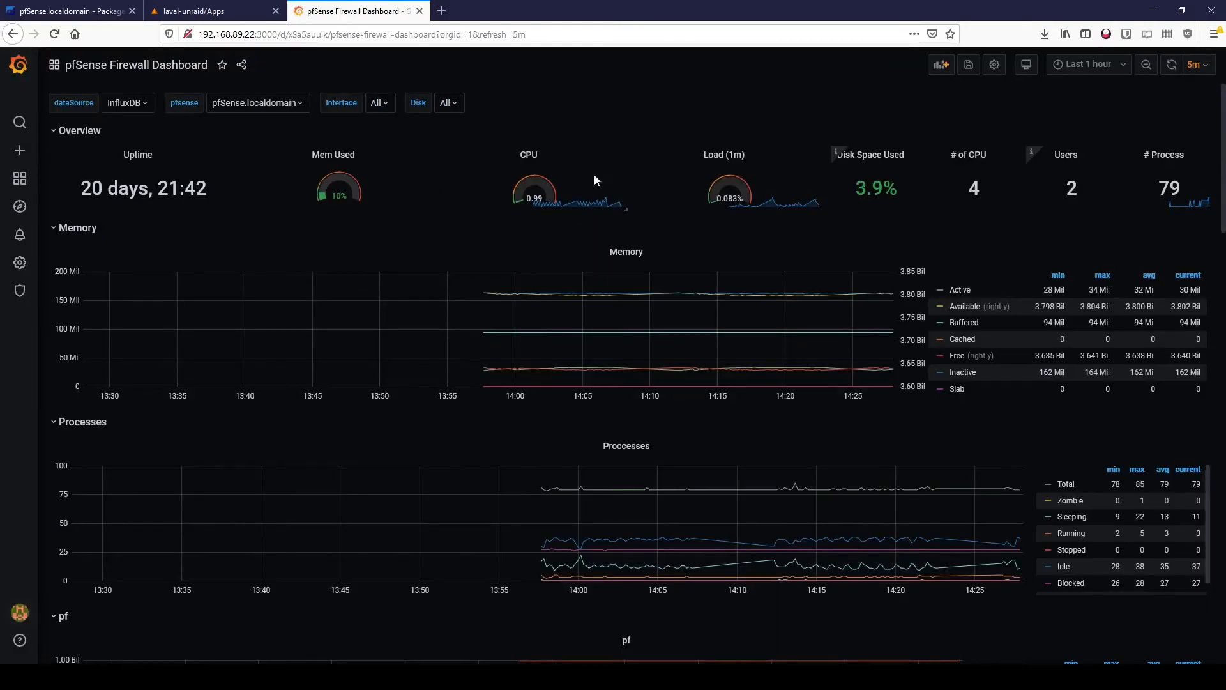
# Migrate the CPU panel to the new Gauge panel and return to the dashboard.
pyautogui.click(542, 157)
pyautogui.click(515, 195)
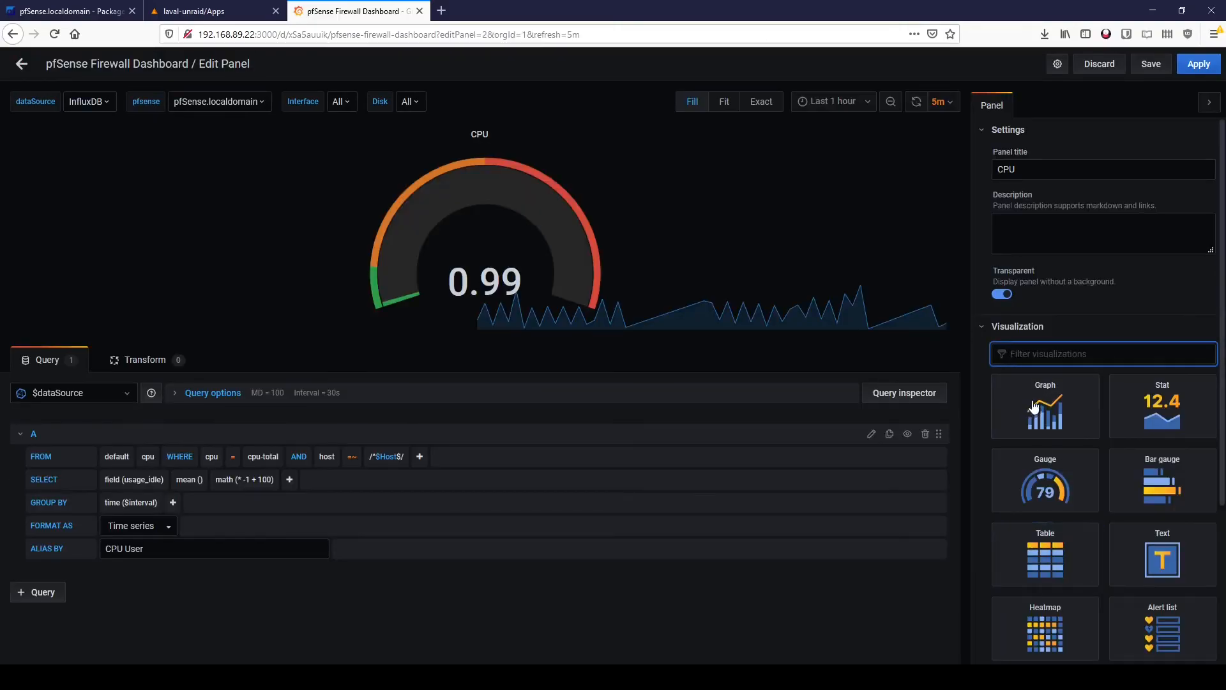
pyautogui.scroll(-5, 1034, 485)
pyautogui.click(1072, 293)
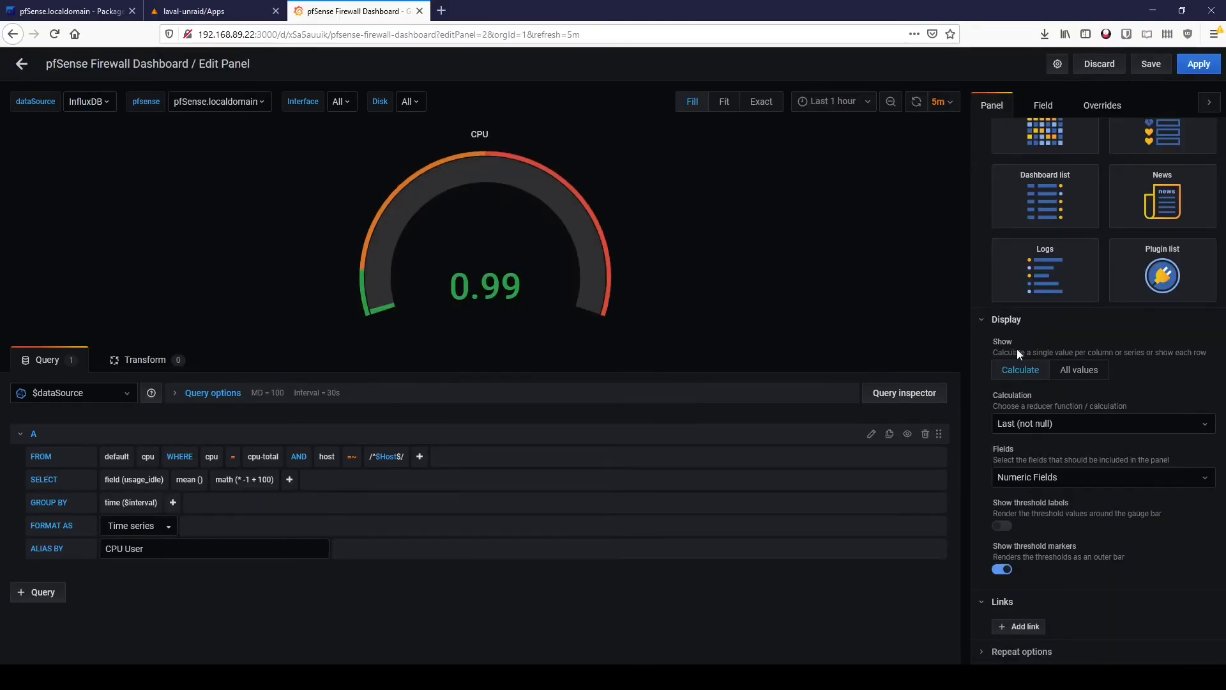
pyautogui.click(21, 64)
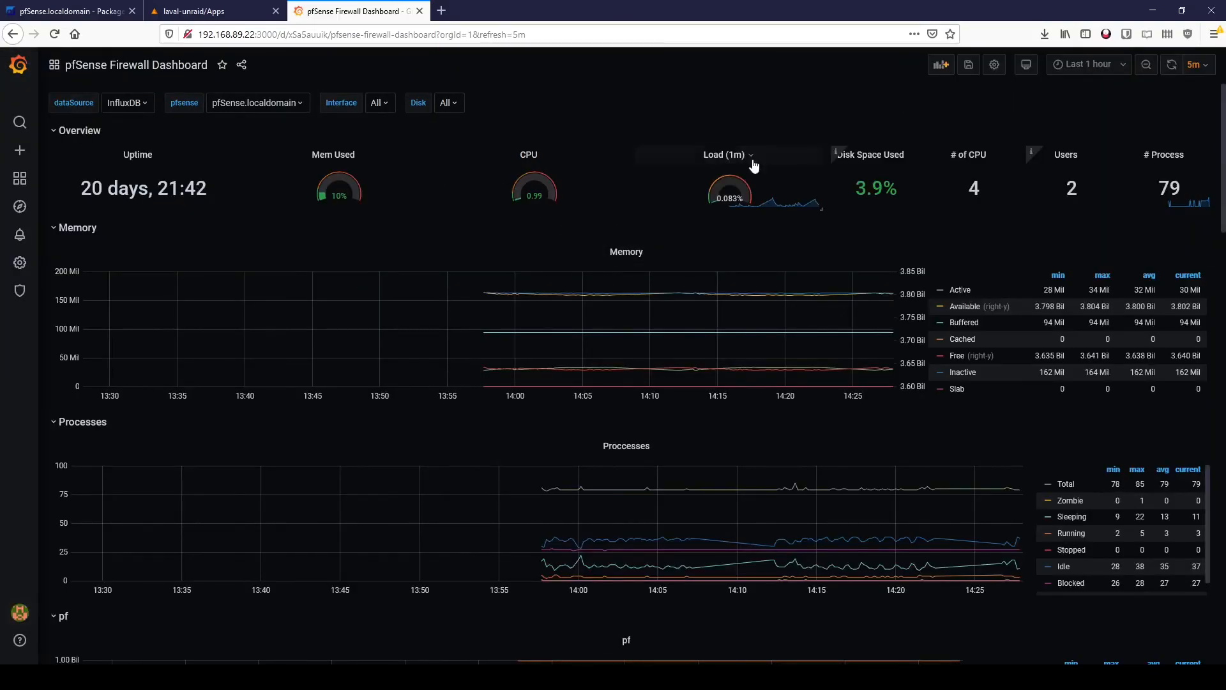
# Migrate the Load (1m) panel to the new Gauge panel, then save the dashboard without a change note.
pyautogui.click(754, 158)
pyautogui.click(729, 194)
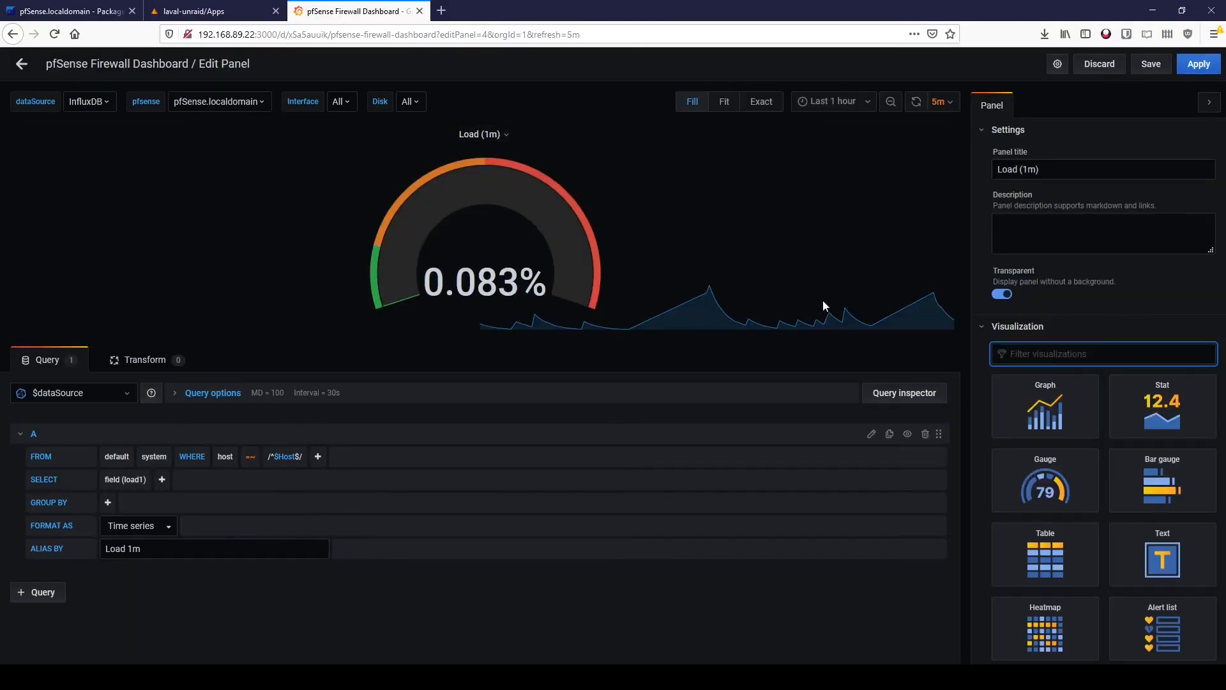
pyautogui.scroll(-5, 1005, 359)
pyautogui.click(1054, 486)
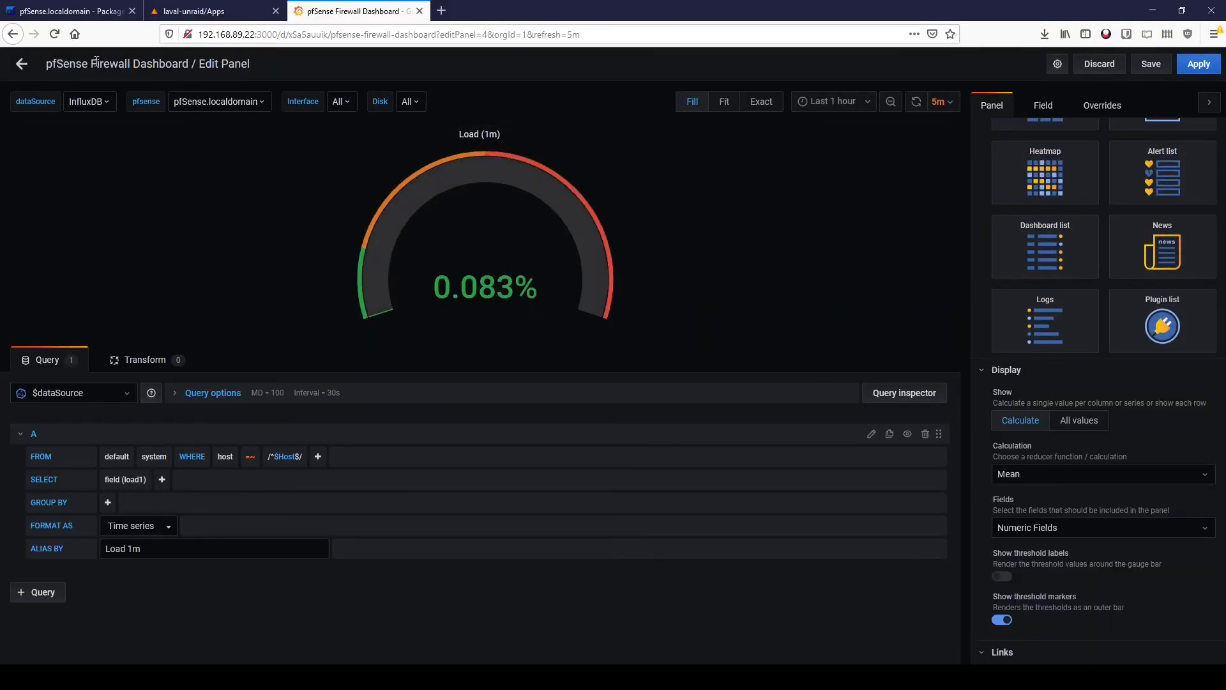
pyautogui.click(21, 63)
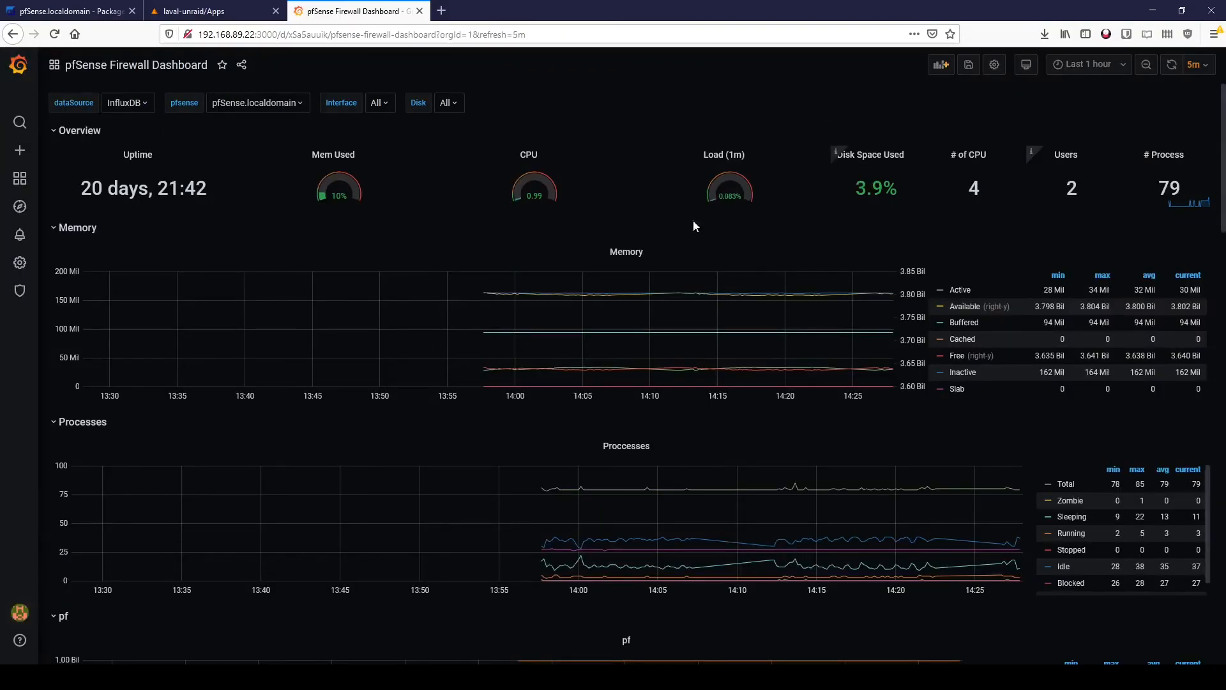
pyautogui.click(972, 67)
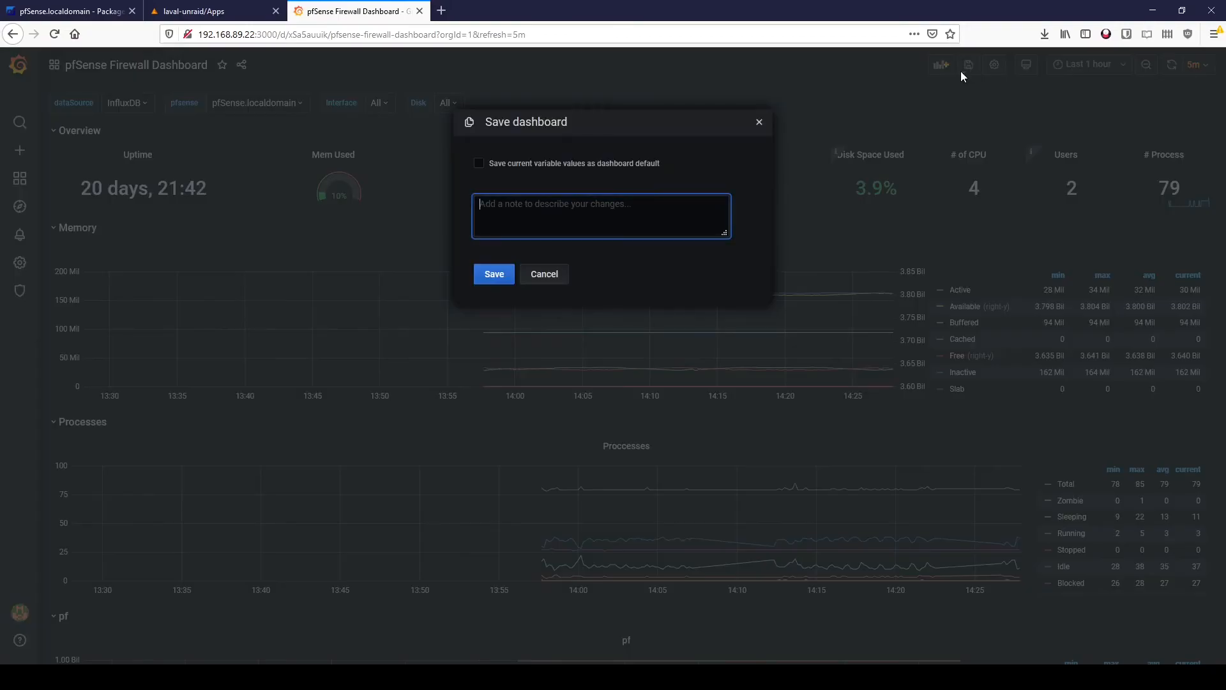
pyautogui.click(495, 276)
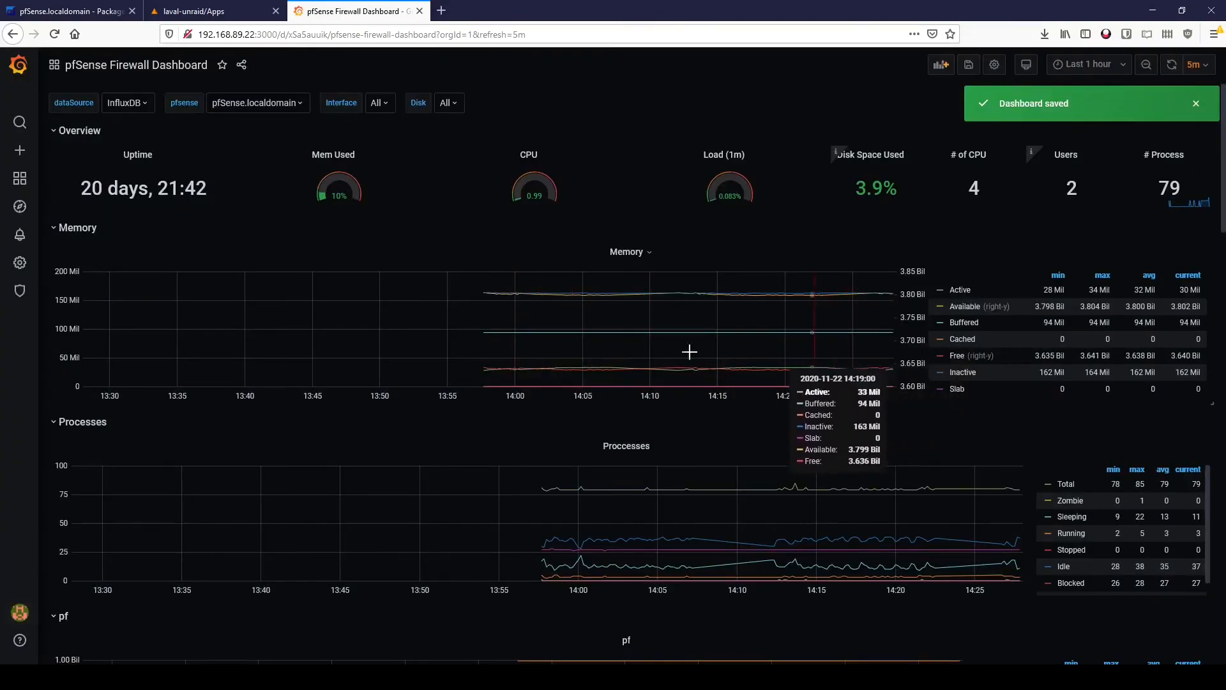
# Examine the dashboard's overview, memory, processes, pf, network interface and disk IO panels.
pyautogui.scroll(-2, 734, 361)
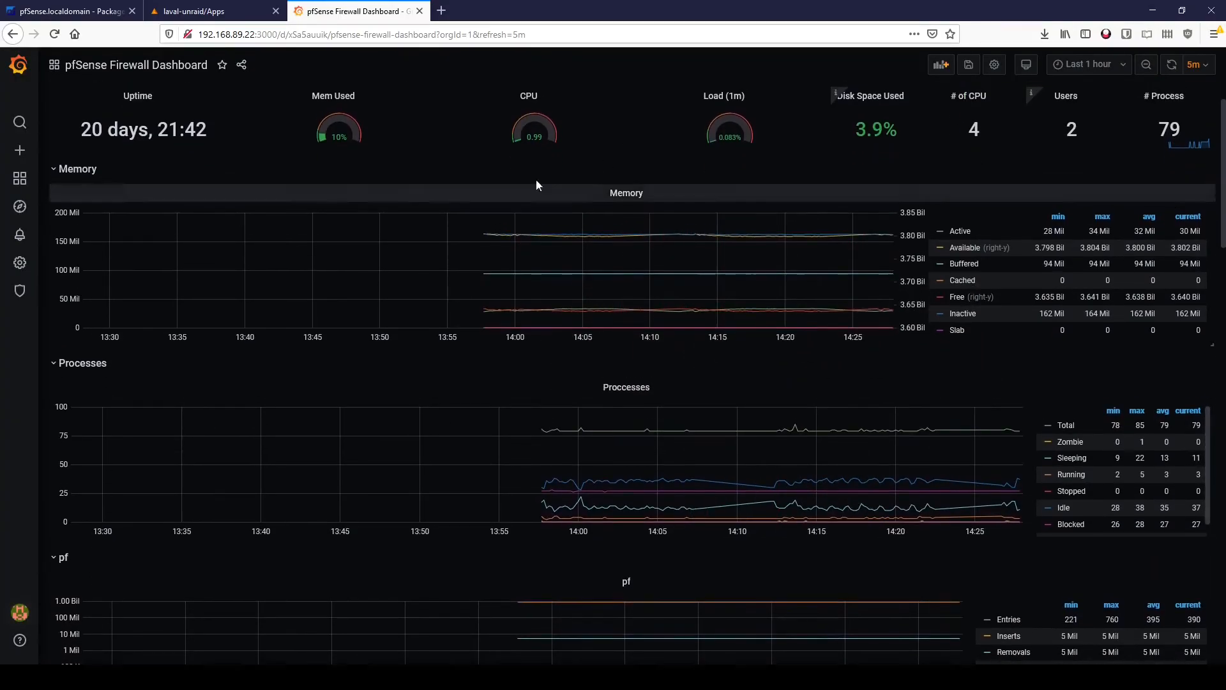
pyautogui.scroll(2, 556, 181)
pyautogui.moveTo(425, 208)
pyautogui.mouseDown()
pyautogui.moveTo(419, 246)
pyautogui.moveTo(424, 213)
pyautogui.mouseUp()
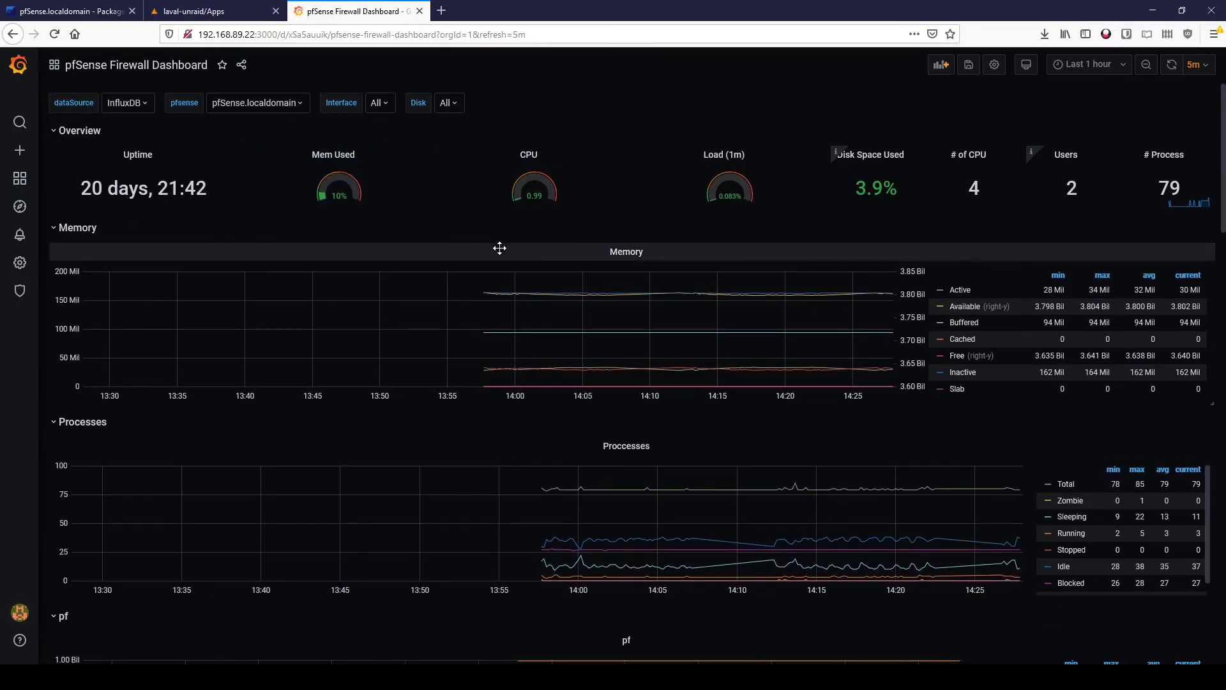
pyautogui.scroll(-7, 498, 245)
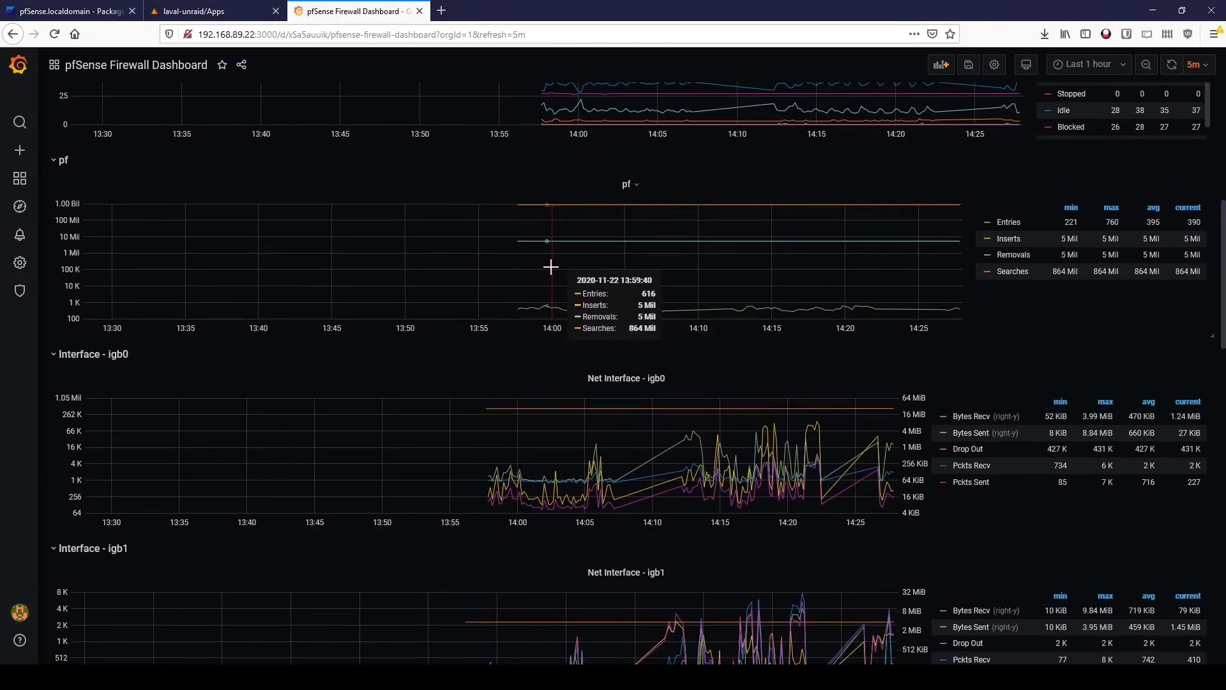
pyautogui.scroll(-4, 552, 268)
pyautogui.scroll(-12, 549, 268)
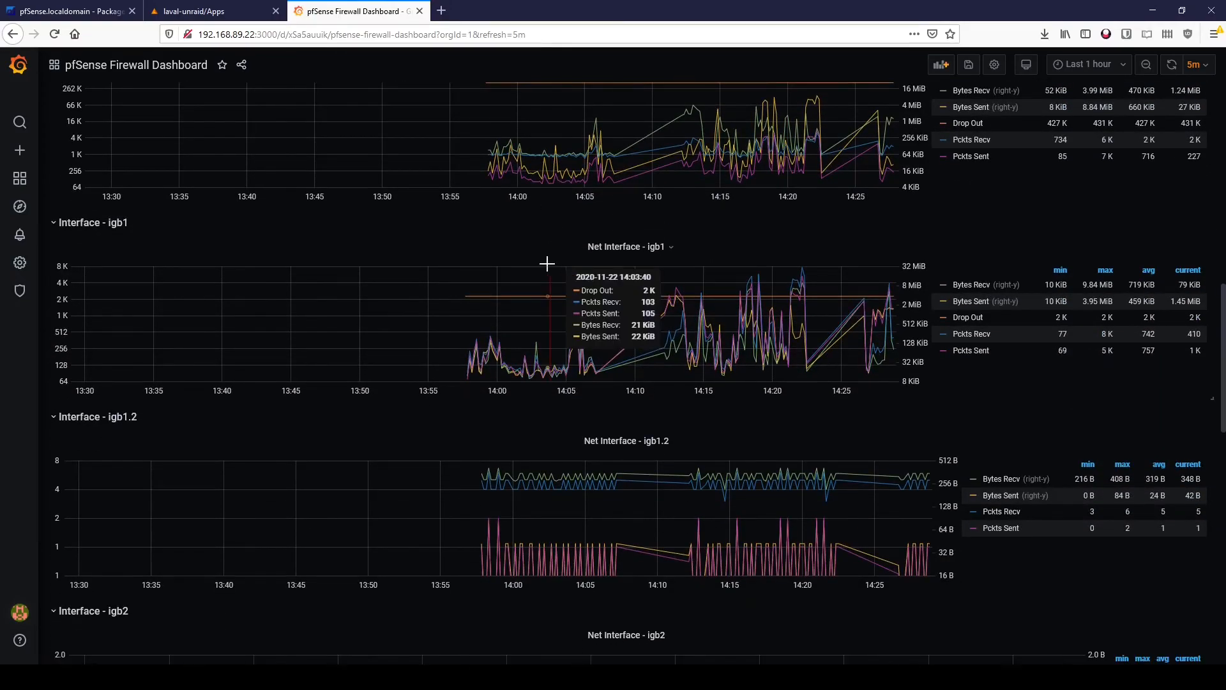
pyautogui.scroll(-3, 524, 267)
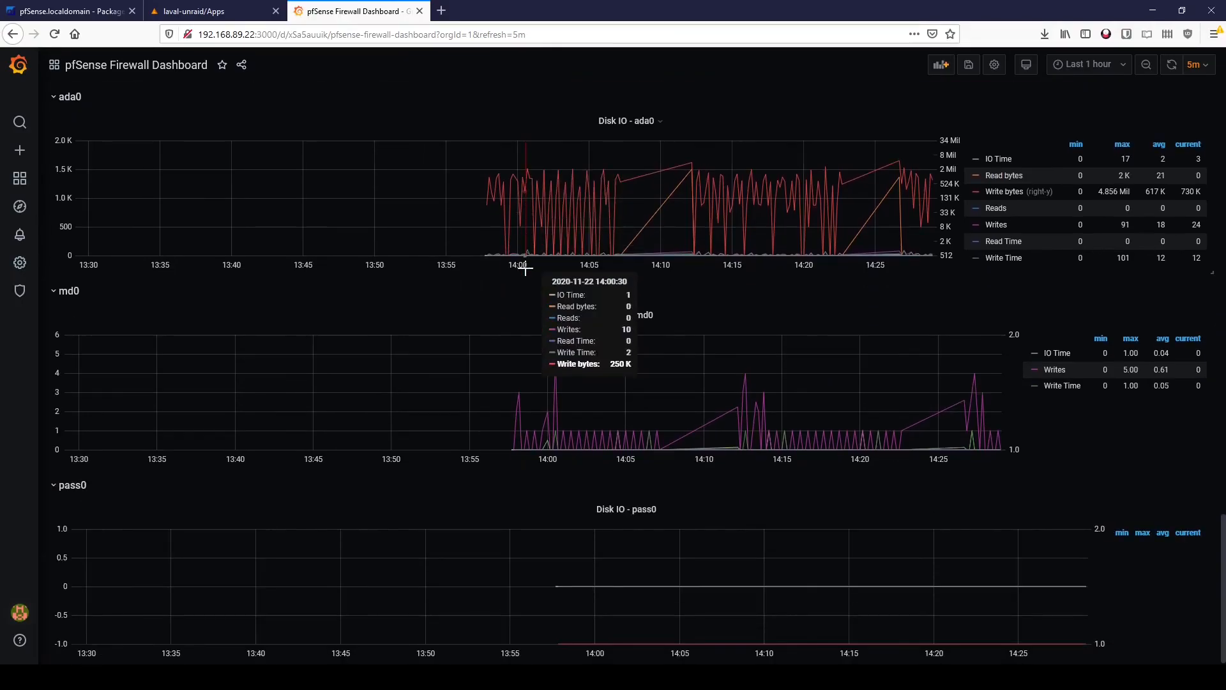
pyautogui.scroll(13, 618, 441)
pyautogui.scroll(10, 707, 445)
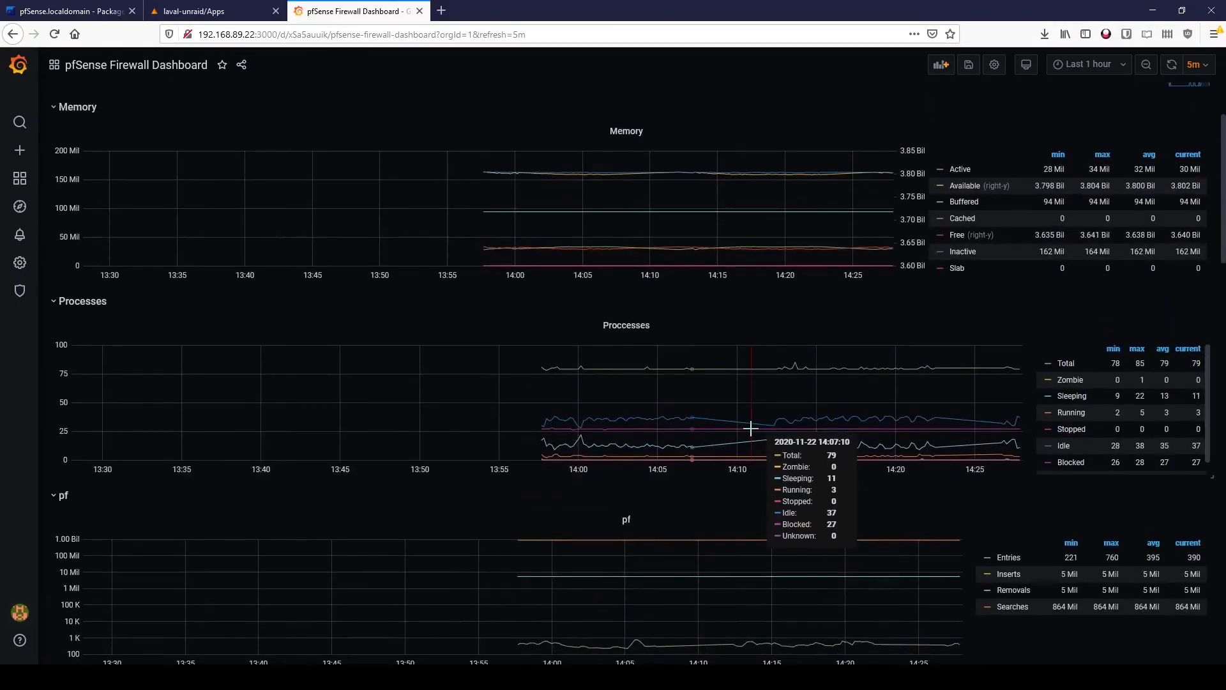